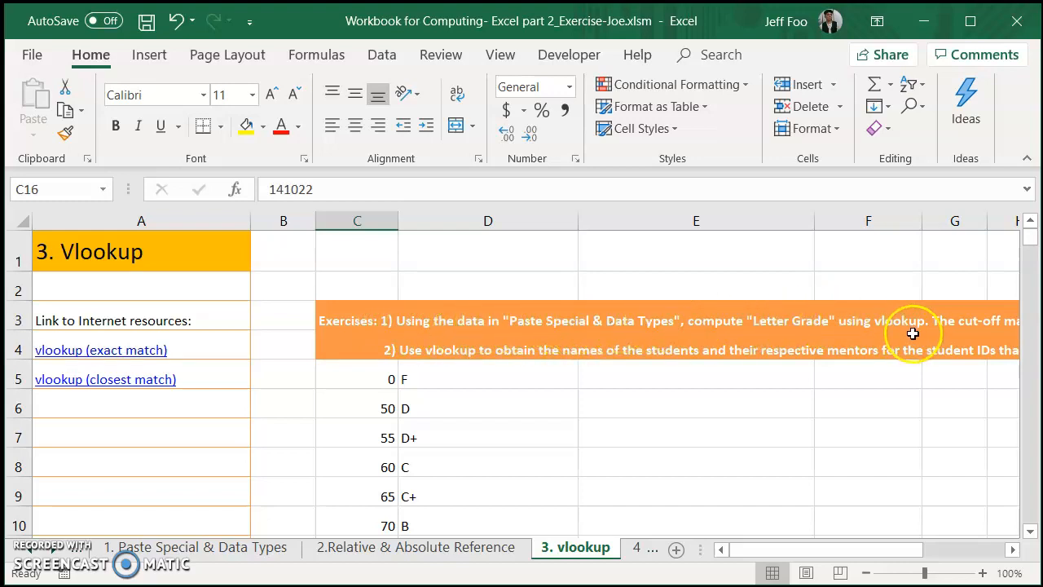
{"action": "mouse_move", "coordinate": [851, 552]}
{"action": "left_mouse_down"}
{"action": "mouse_move", "coordinate": [892, 551]}
{"action": "mouse_move", "coordinate": [831, 552]}
{"action": "left_mouse_up"}
{"action": "scroll", "coordinate": [284, 477], "scroll_direction": "down", "scroll_amount": 1}
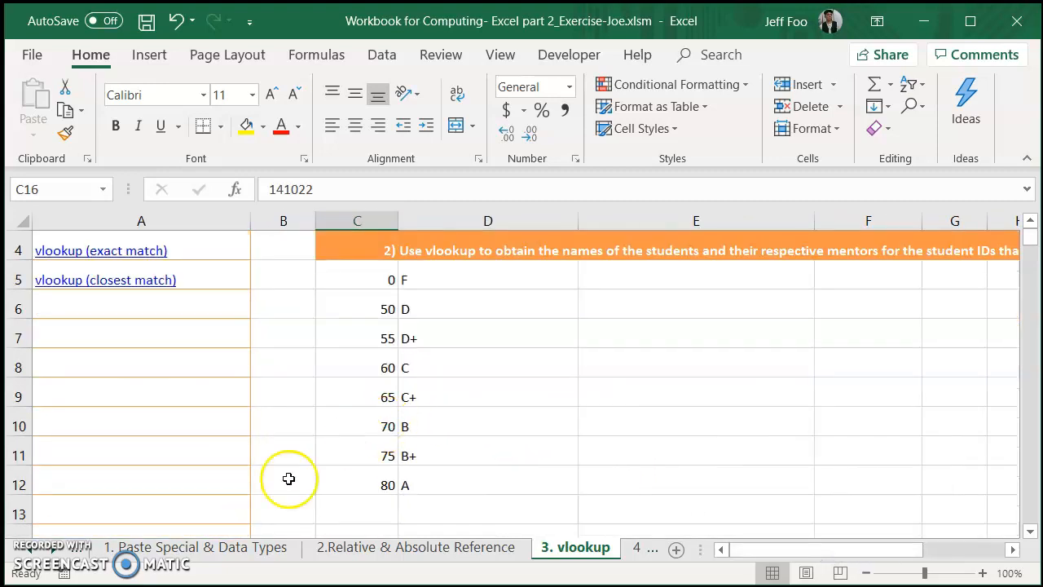
{"action": "scroll", "coordinate": [477, 384], "scroll_direction": "up", "scroll_amount": 1}
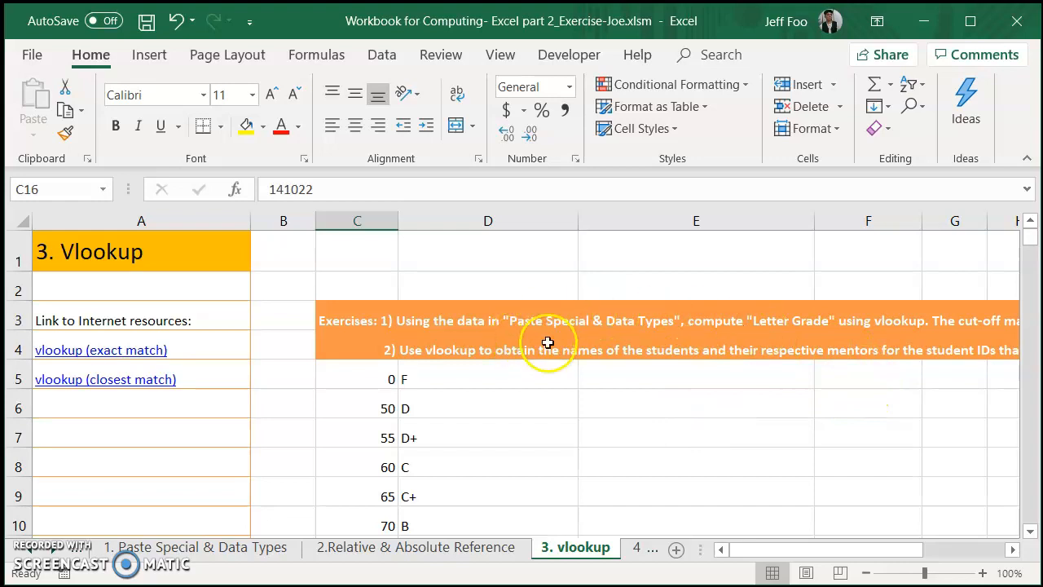
{"action": "left_click", "coordinate": [177, 547]}
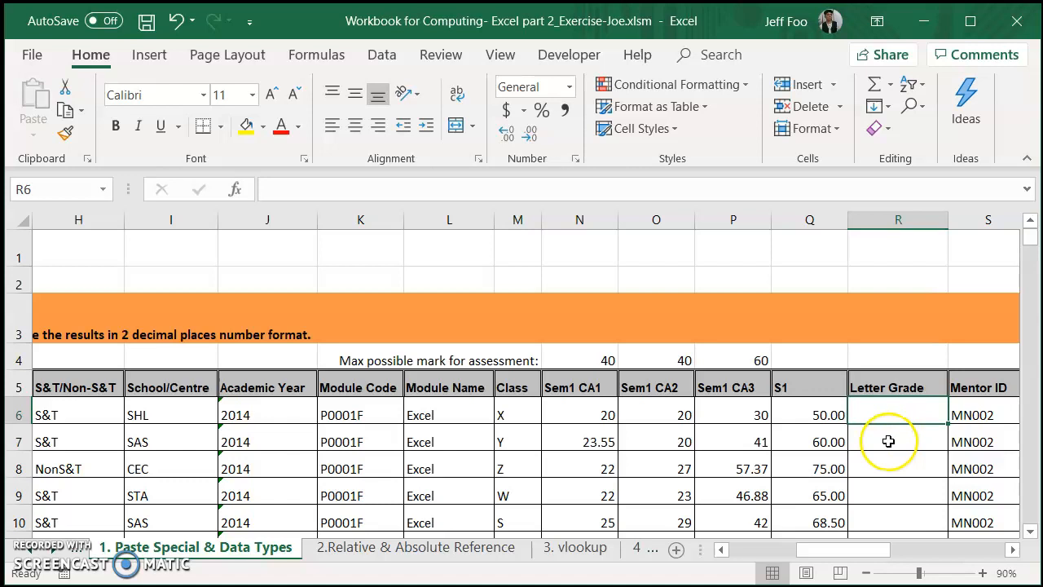
{"action": "type", "text": "=VLOOKUP("}
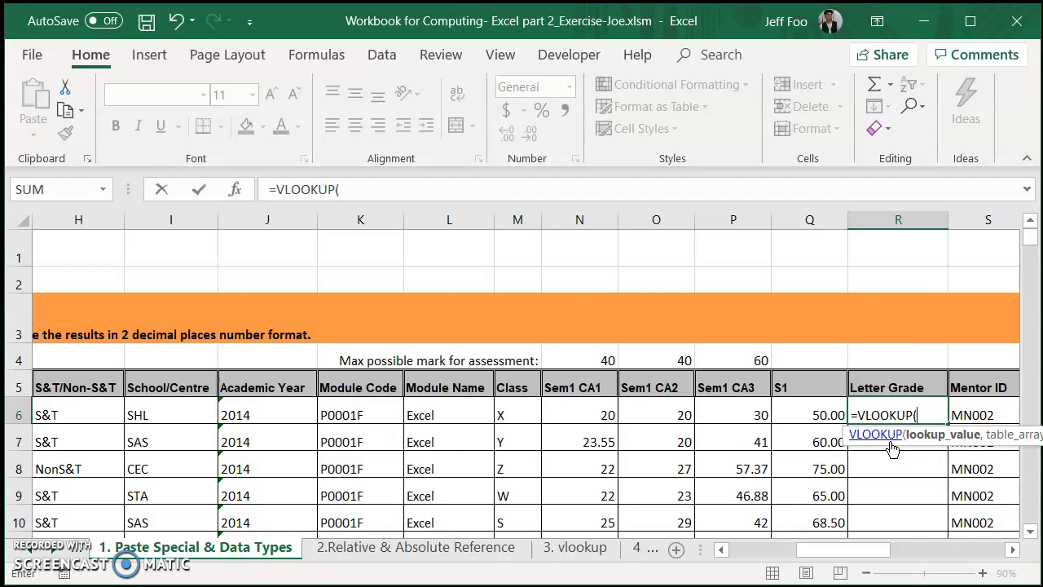
{"action": "key", "text": "Escape"}
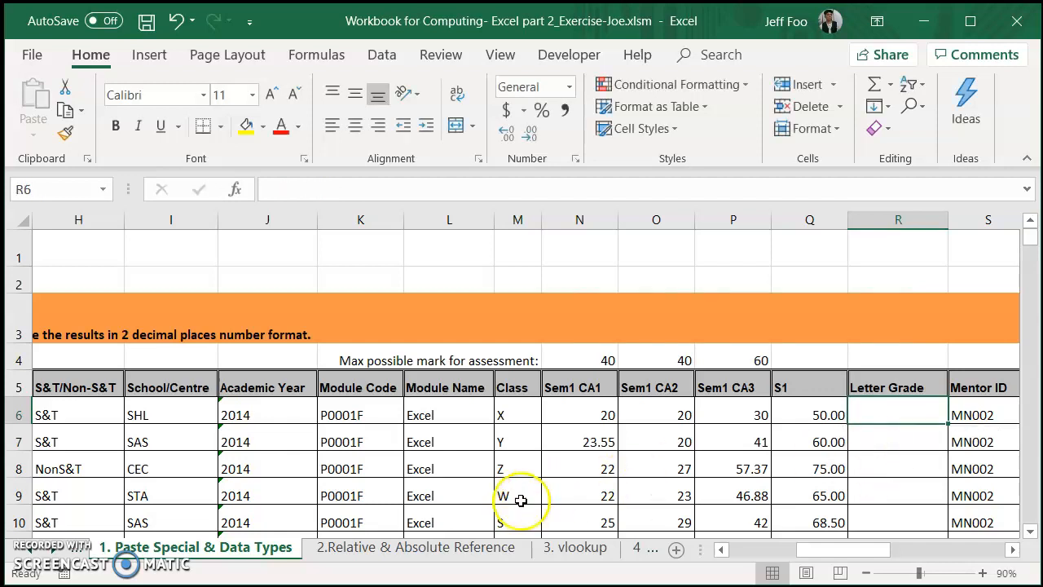
- Apply all borders to the grade cut-off table in C5:D12 on the "3. vlookup" sheet
{"action": "left_click", "coordinate": [576, 549]}
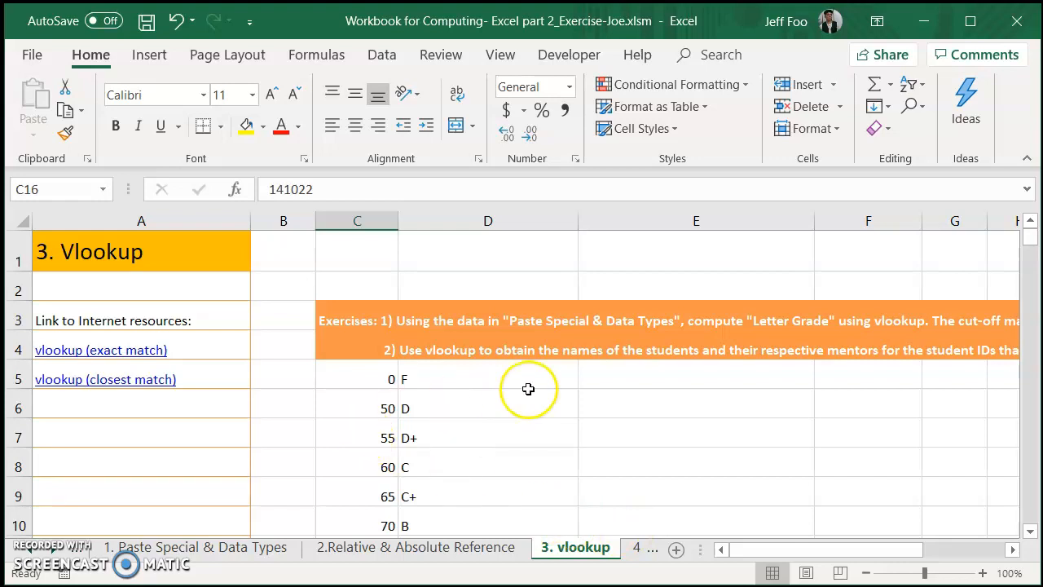
{"action": "left_click_drag", "start_coordinate": [350, 376], "coordinate": [415, 484]}
{"action": "left_click_drag", "start_coordinate": [372, 277], "coordinate": [431, 484]}
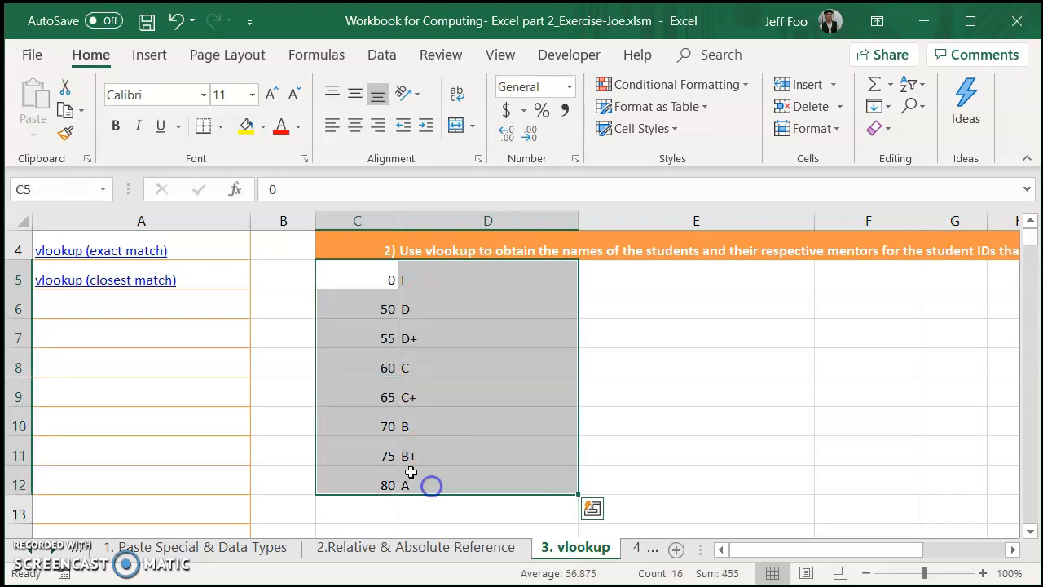
{"action": "left_click", "coordinate": [366, 363]}
{"action": "left_click", "coordinate": [372, 278]}
{"action": "left_click_drag", "start_coordinate": [373, 278], "coordinate": [431, 480]}
{"action": "left_click_drag", "start_coordinate": [333, 279], "coordinate": [407, 491]}
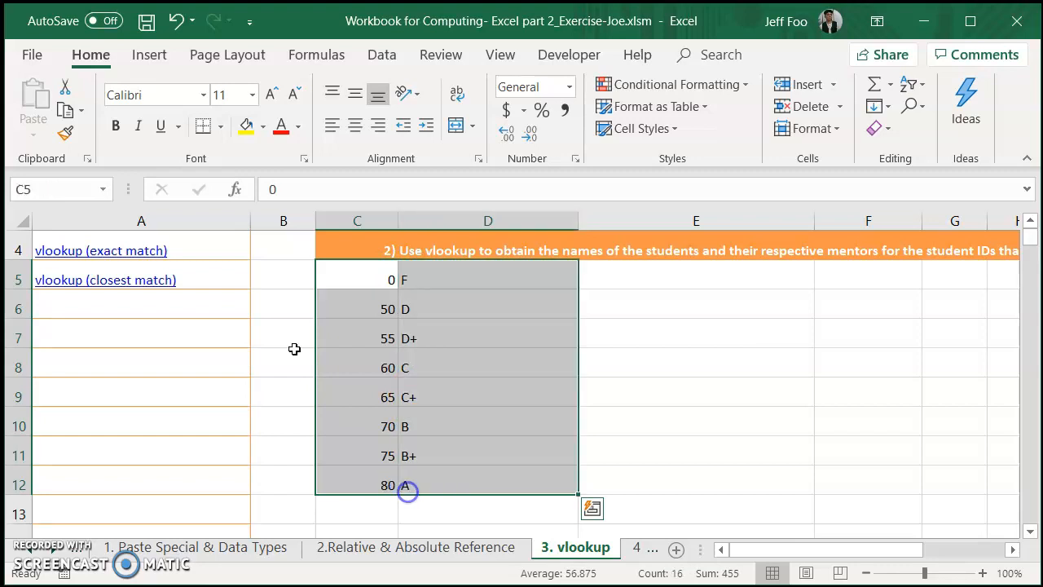
{"action": "left_click", "coordinate": [222, 129]}
{"action": "left_click", "coordinate": [222, 130]}
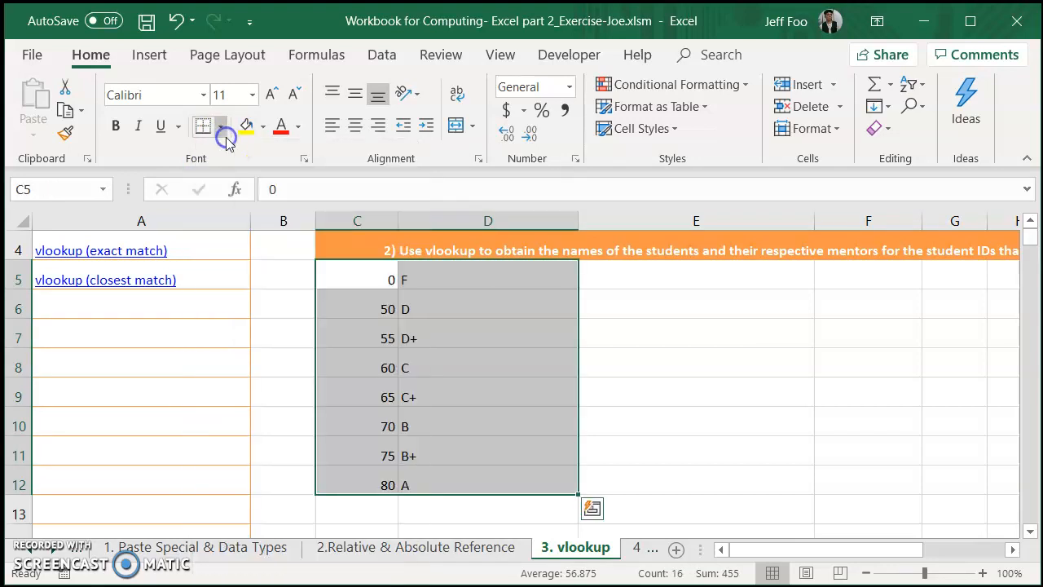
{"action": "left_click", "coordinate": [221, 131]}
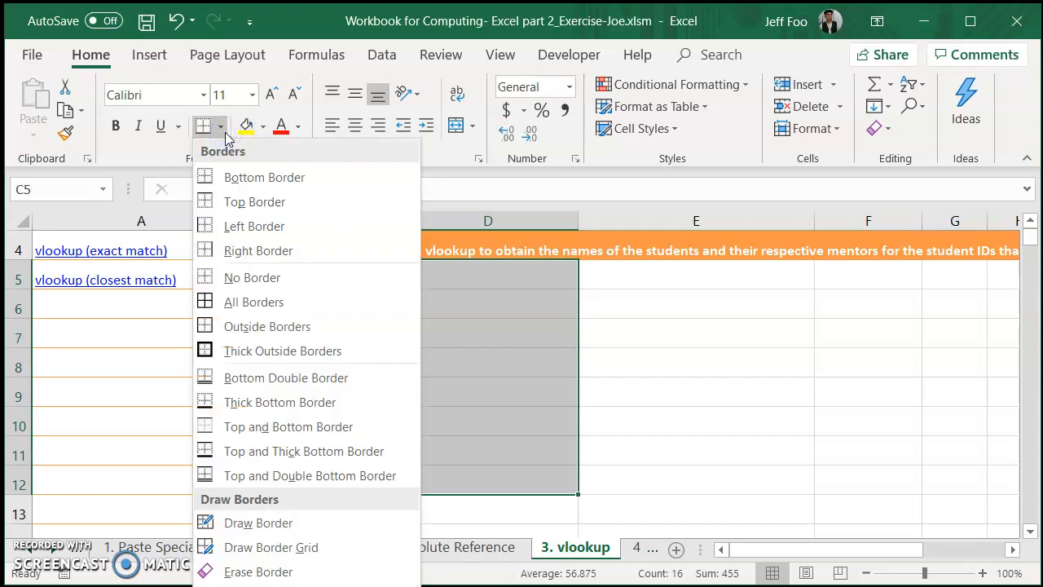
{"action": "left_click", "coordinate": [252, 303]}
{"action": "left_click", "coordinate": [487, 323]}
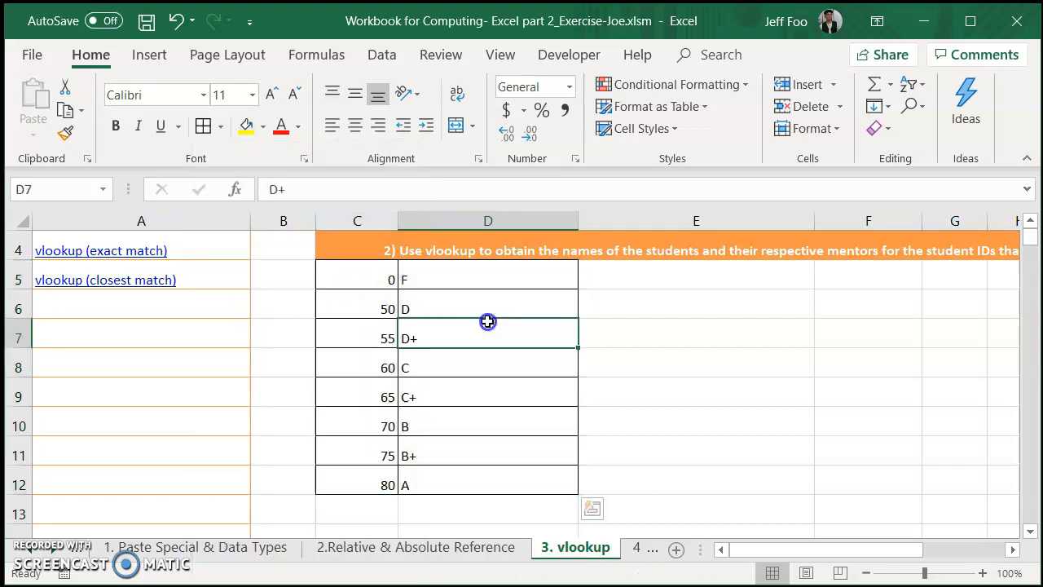
- Fill the grade cut-off table in C5:D12 with the standard yellow colour
{"action": "left_click_drag", "start_coordinate": [369, 273], "coordinate": [422, 485]}
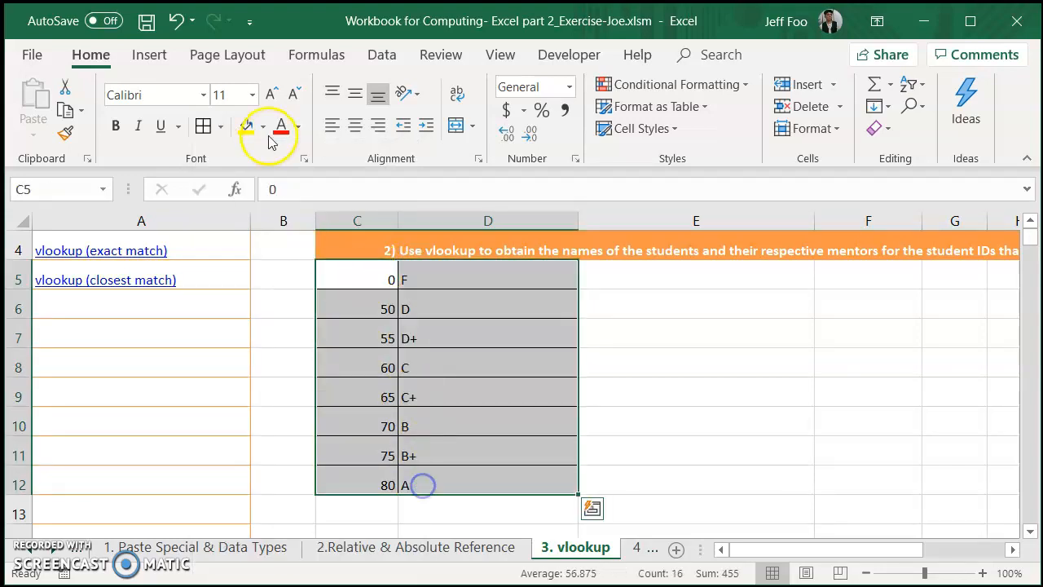
{"action": "left_click", "coordinate": [263, 127]}
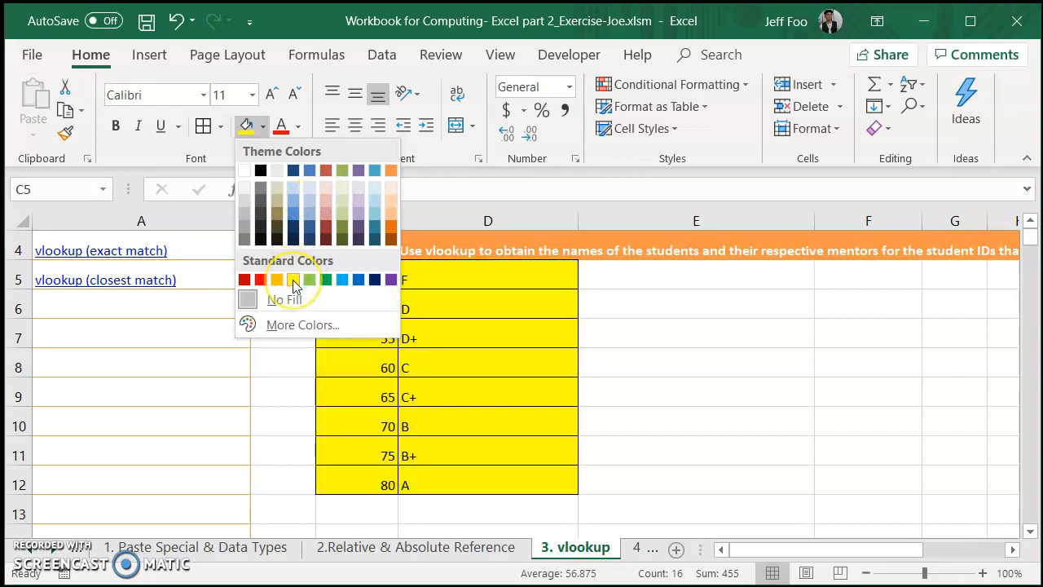
{"action": "left_click", "coordinate": [295, 281]}
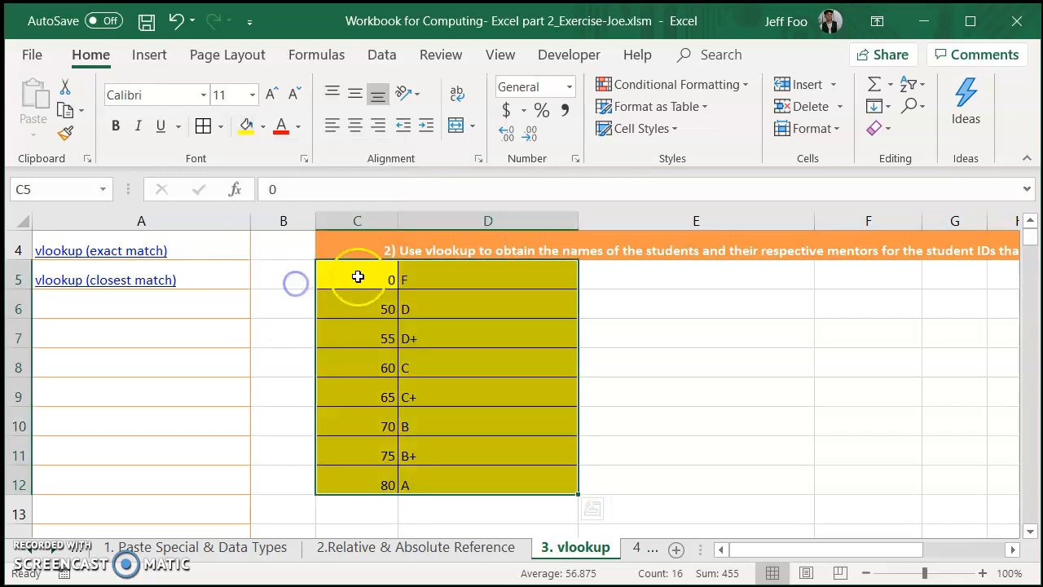
{"action": "left_click", "coordinate": [507, 343]}
- Examine the cut-off marks and their letter grades row by row in the yellow table
{"action": "left_click_drag", "start_coordinate": [356, 277], "coordinate": [401, 459]}
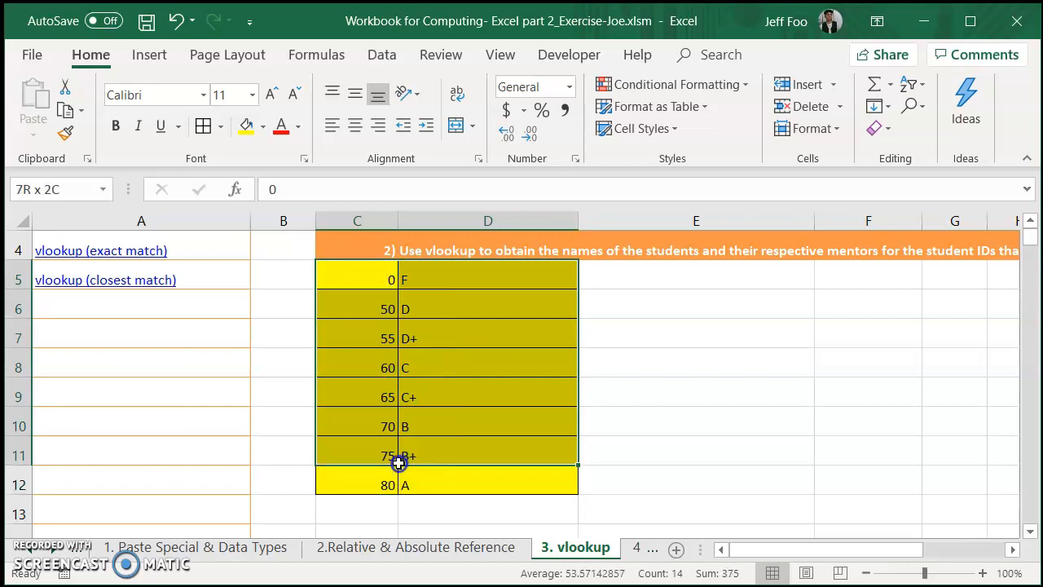
{"action": "left_click", "coordinate": [386, 294]}
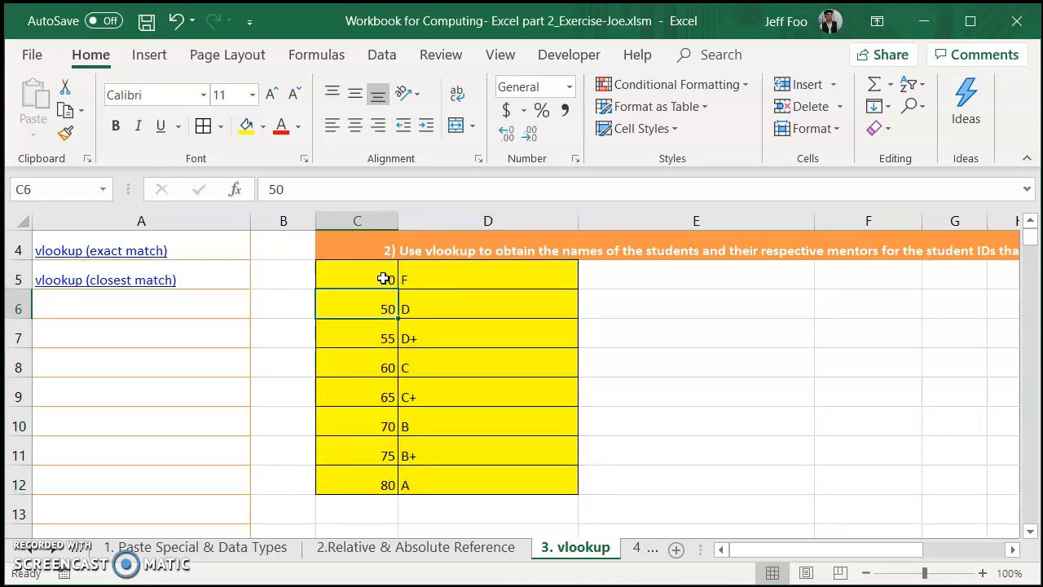
{"action": "left_click", "coordinate": [384, 279]}
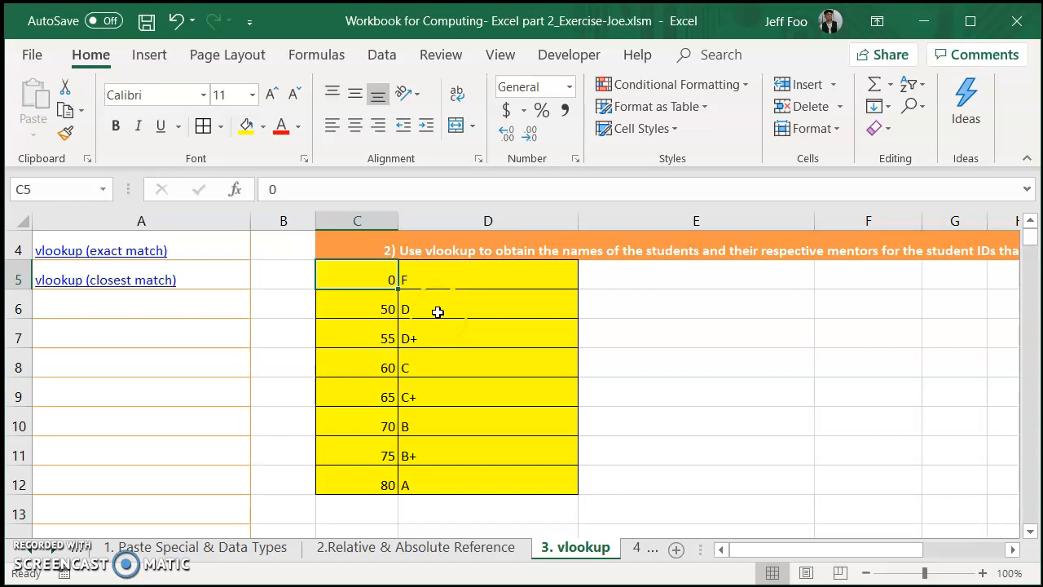
{"action": "left_click", "coordinate": [368, 311]}
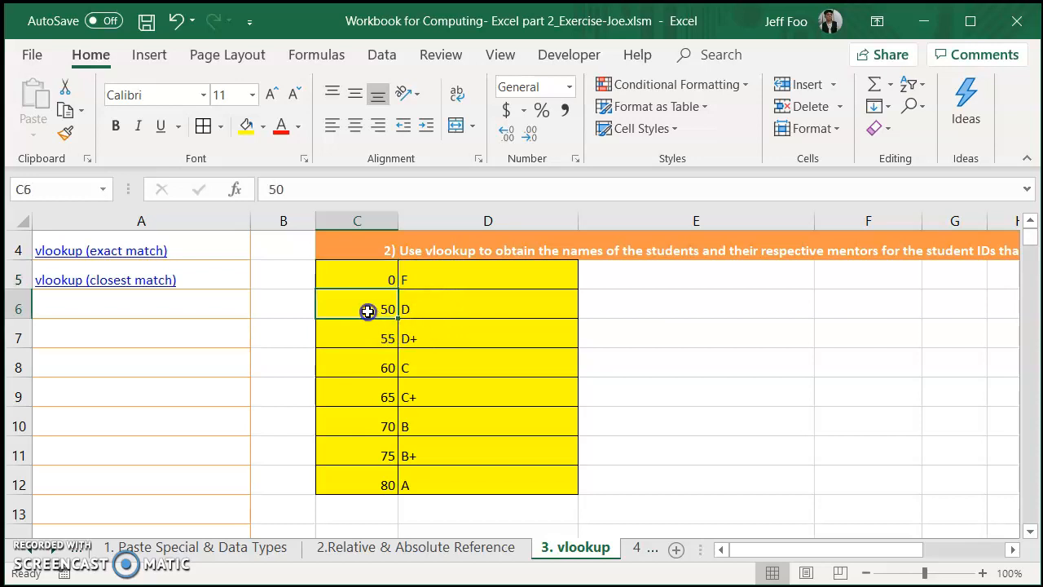
{"action": "left_click_drag", "start_coordinate": [382, 310], "coordinate": [484, 339]}
{"action": "double_click", "coordinate": [349, 362]}
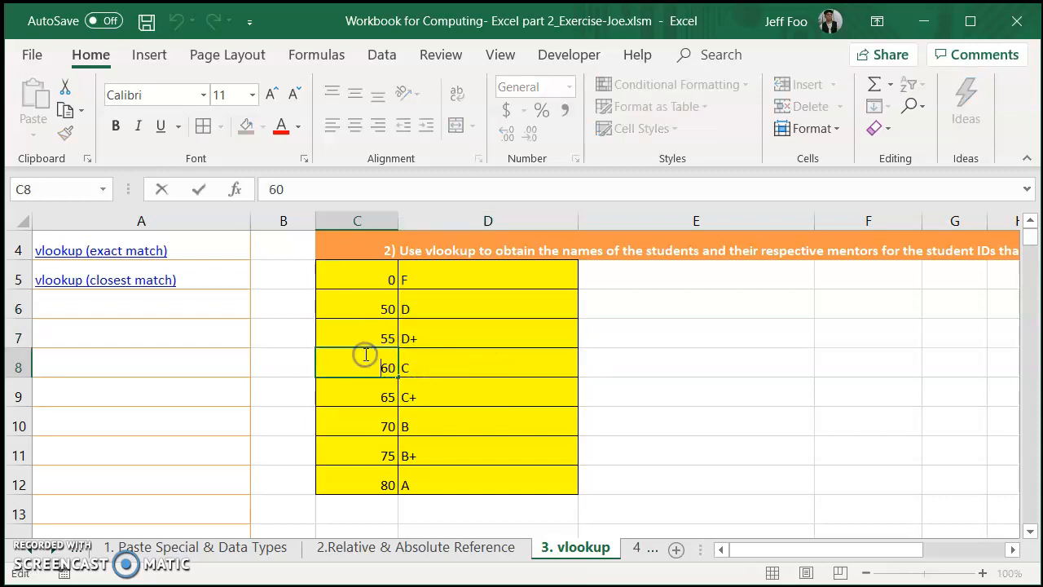
{"action": "left_click", "coordinate": [279, 356]}
{"action": "left_click_drag", "start_coordinate": [342, 367], "coordinate": [526, 387]}
{"action": "left_click_drag", "start_coordinate": [390, 424], "coordinate": [476, 454]}
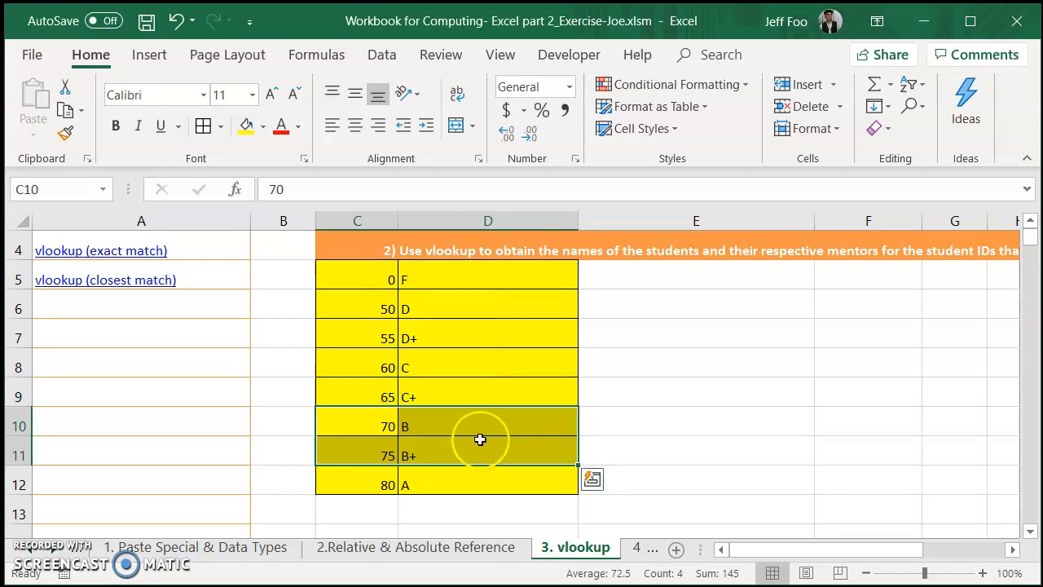
{"action": "left_click_drag", "start_coordinate": [383, 489], "coordinate": [414, 485]}
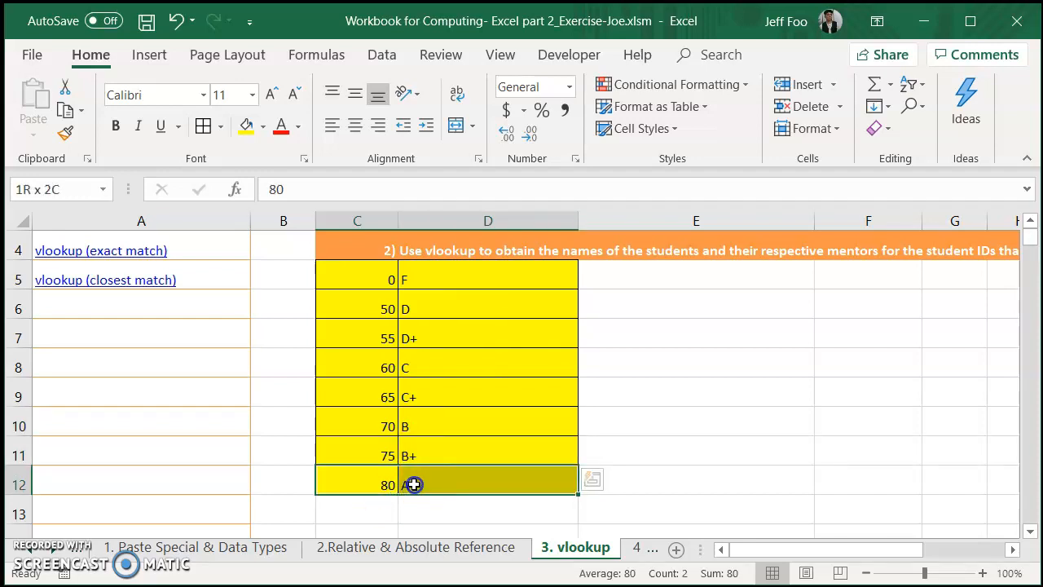
{"action": "left_click_drag", "start_coordinate": [414, 485], "coordinate": [414, 485]}
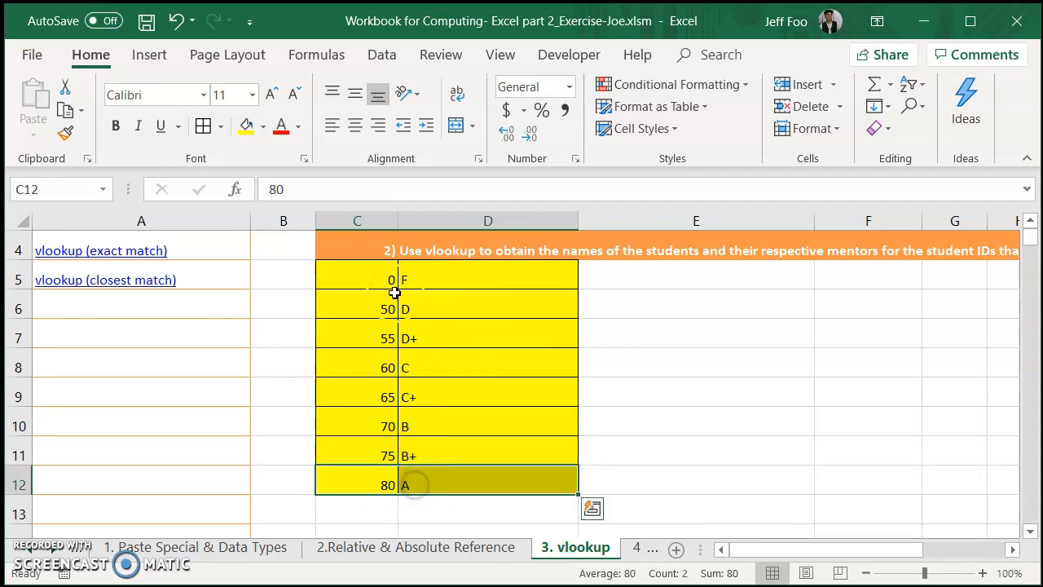
{"action": "left_click", "coordinate": [368, 280]}
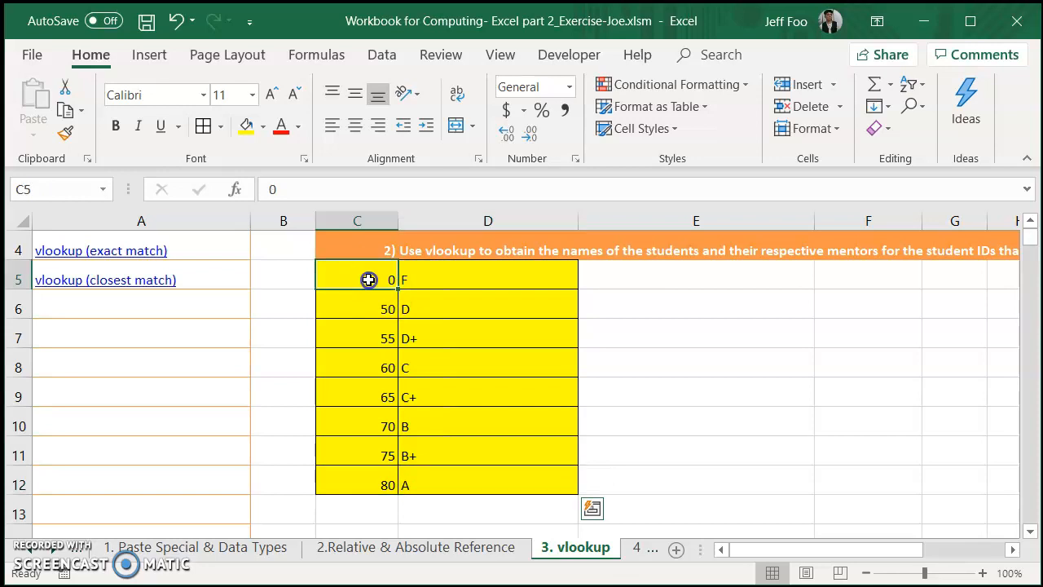
{"action": "left_click_drag", "start_coordinate": [369, 279], "coordinate": [442, 393]}
{"action": "left_click", "coordinate": [356, 281]}
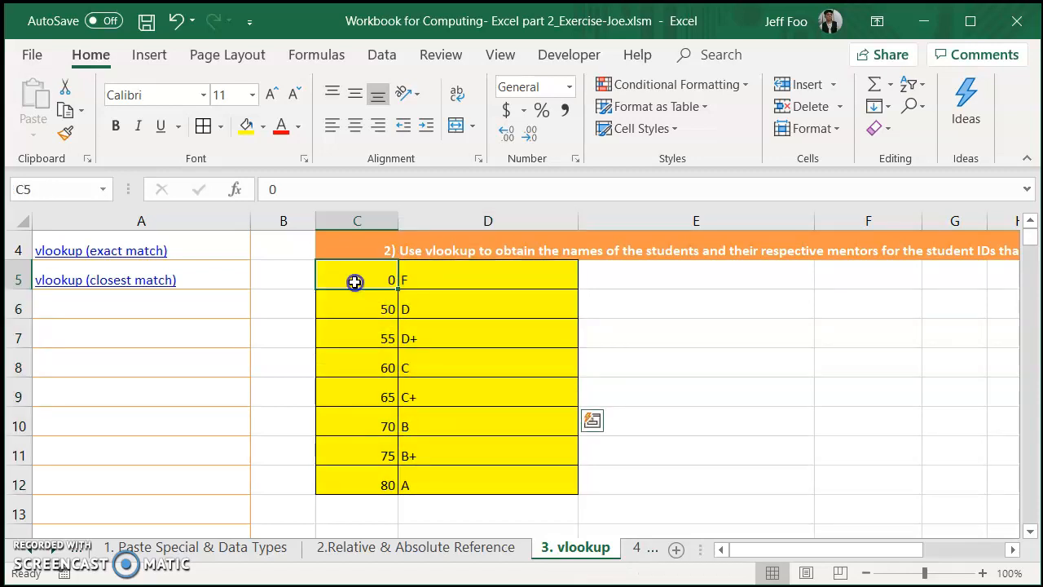
- Name the range C5:D12 gradingtable, and reselect the whole range to check its name
{"action": "left_click_drag", "start_coordinate": [354, 286], "coordinate": [412, 491]}
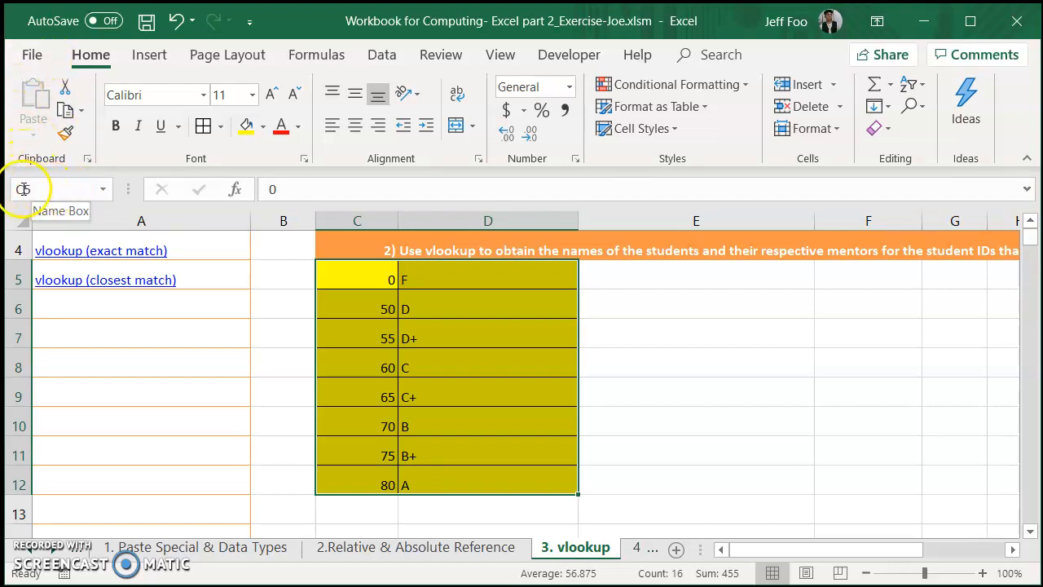
{"action": "left_click", "coordinate": [53, 189]}
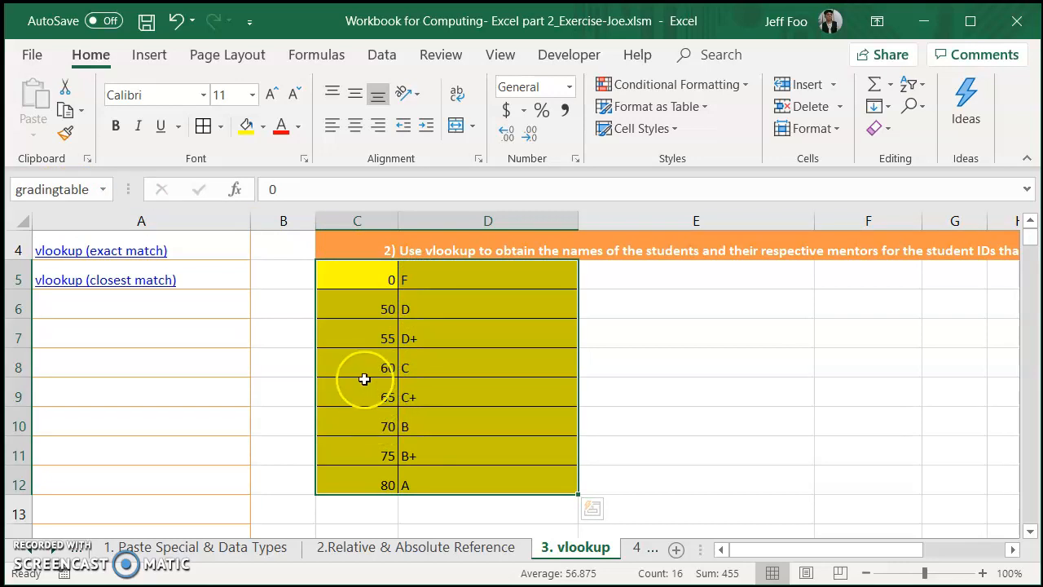
{"action": "left_click", "coordinate": [430, 367]}
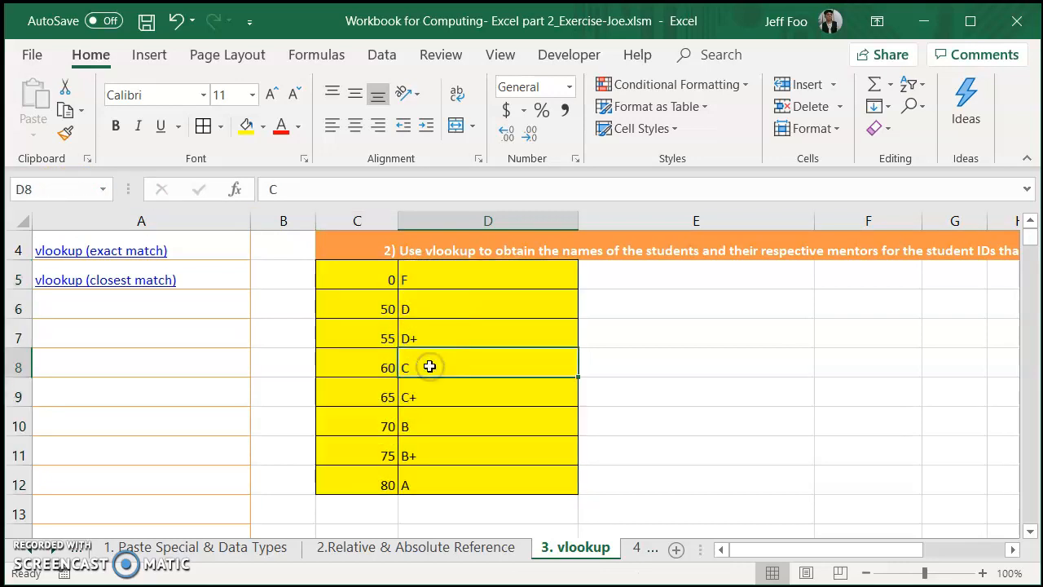
{"action": "left_click_drag", "start_coordinate": [354, 281], "coordinate": [458, 485]}
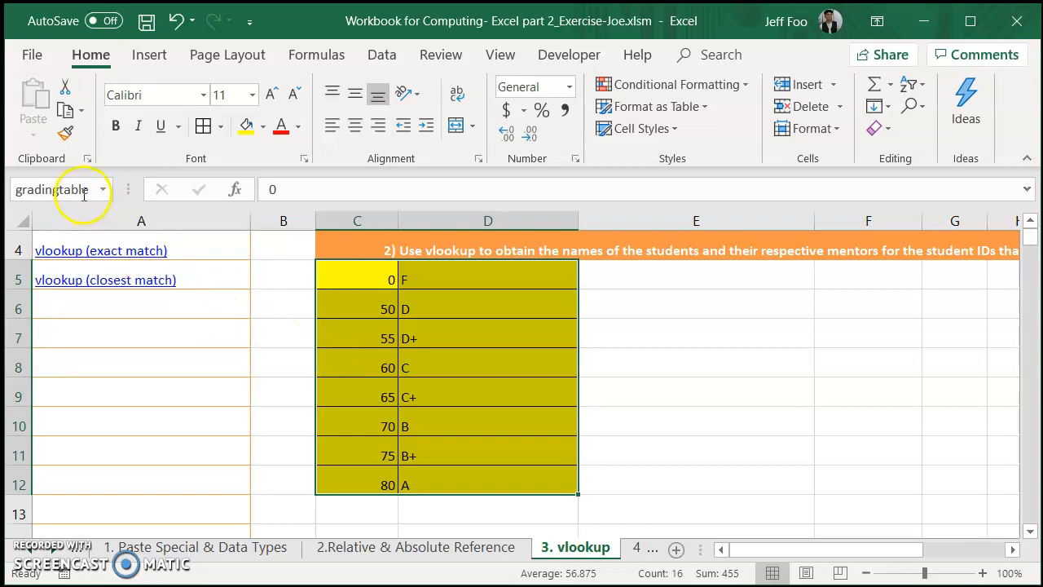
- Begin a VLOOKUP formula in R6 on the "1. Paste Special & Data Types" sheet, with the S1 mark in Q6 as lookup value
{"action": "left_click", "coordinate": [139, 547]}
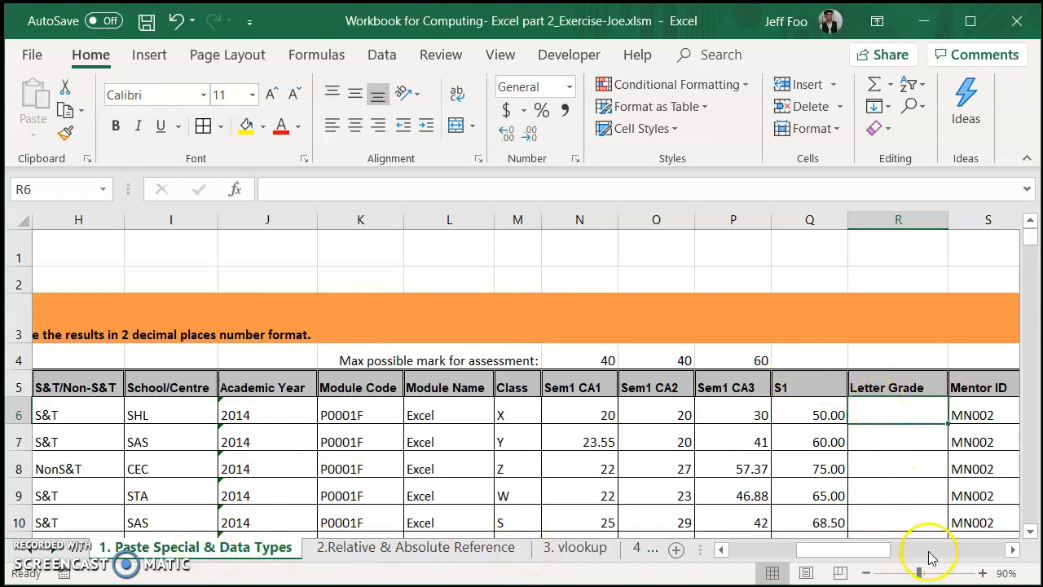
{"action": "left_click", "coordinate": [1013, 550]}
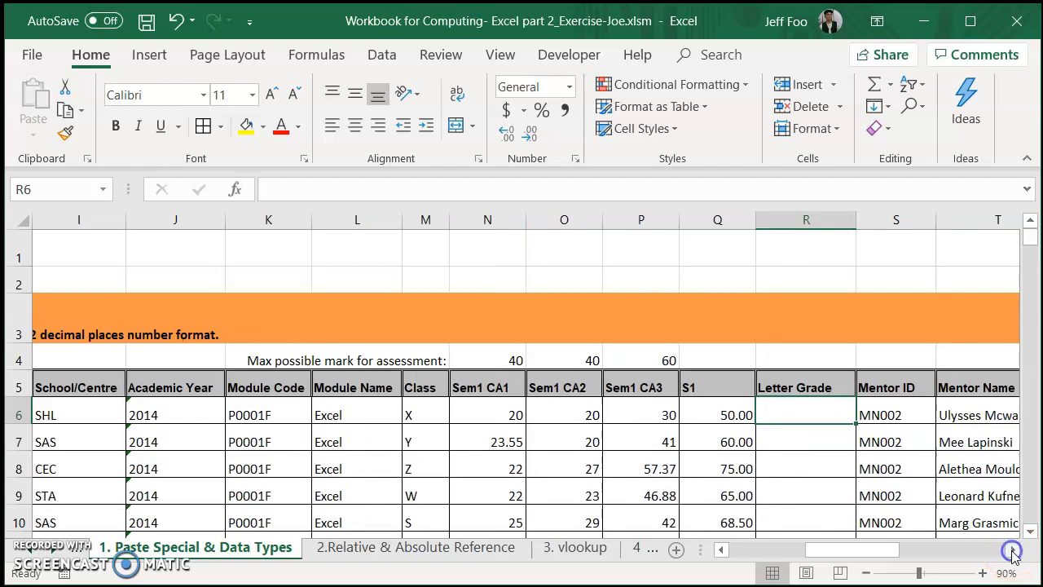
{"action": "left_click", "coordinate": [1013, 550]}
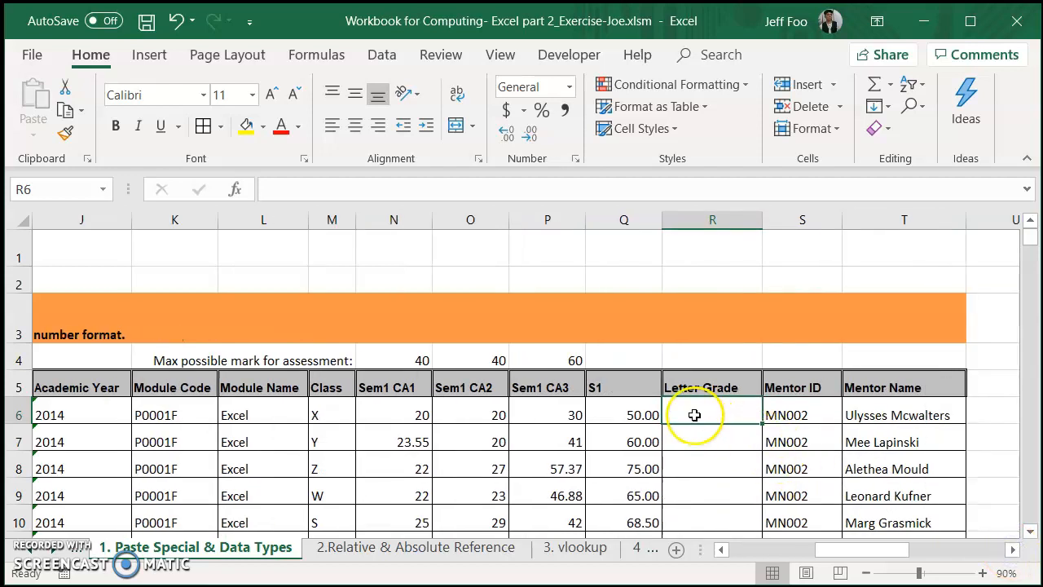
{"action": "left_click", "coordinate": [983, 573]}
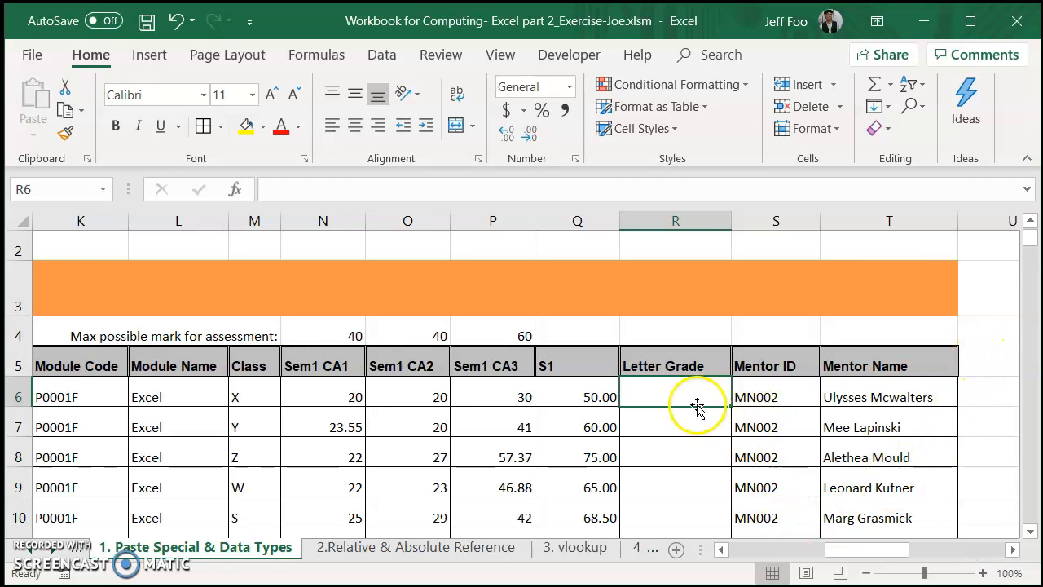
{"action": "type", "text": "=V"}
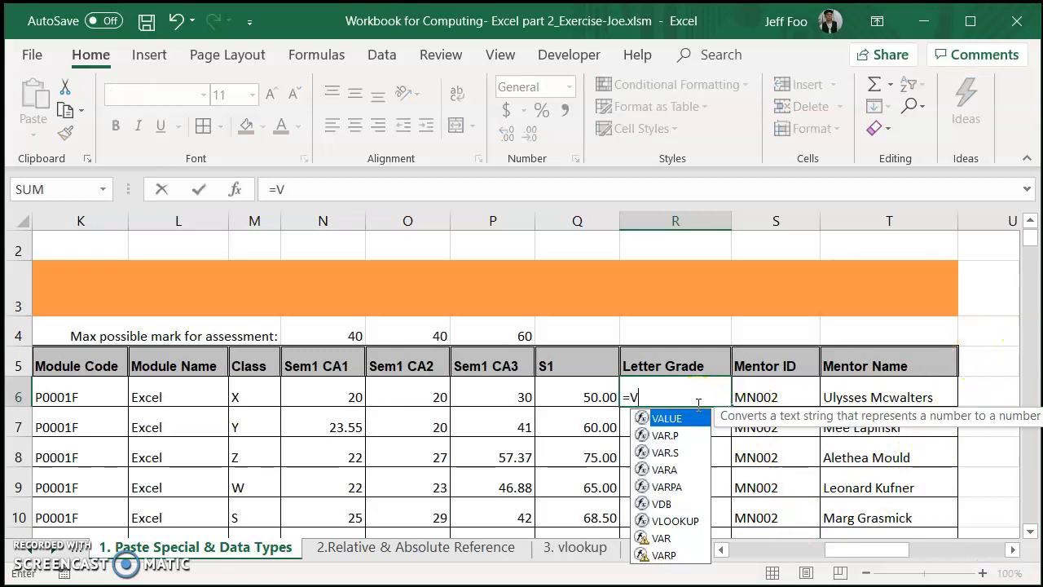
{"action": "type", "text": "LOOKU"}
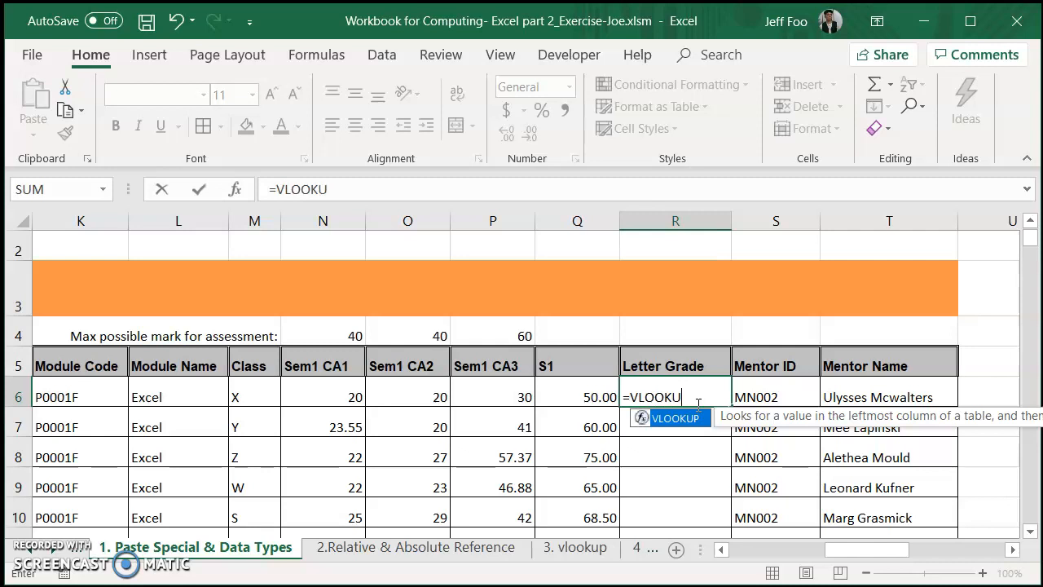
{"action": "key", "text": "BackSpace"}
{"action": "key", "text": "BackSpace"}
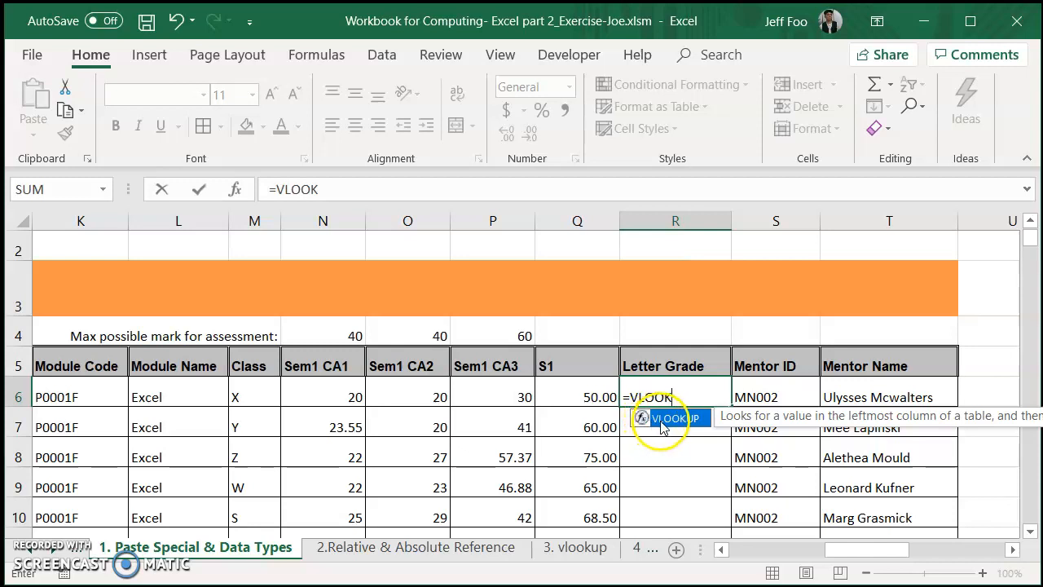
{"action": "double_click", "coordinate": [676, 419]}
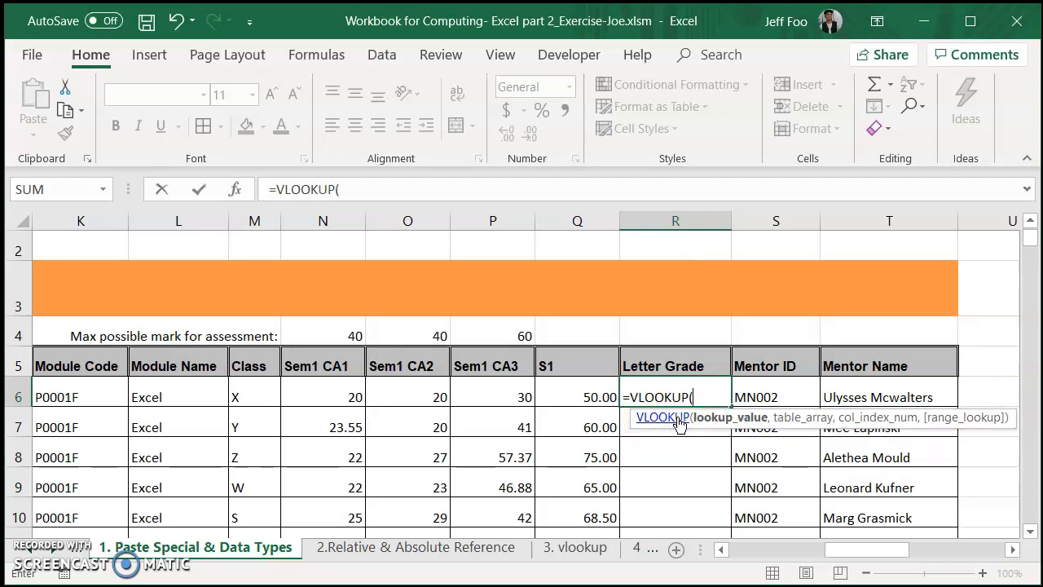
{"action": "left_click", "coordinate": [636, 397]}
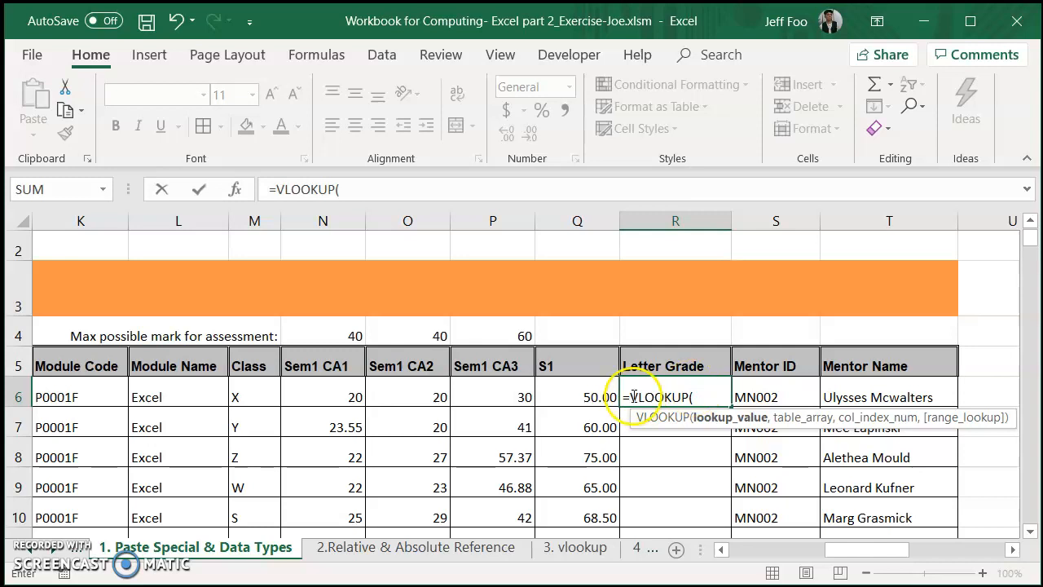
{"action": "left_click", "coordinate": [577, 396]}
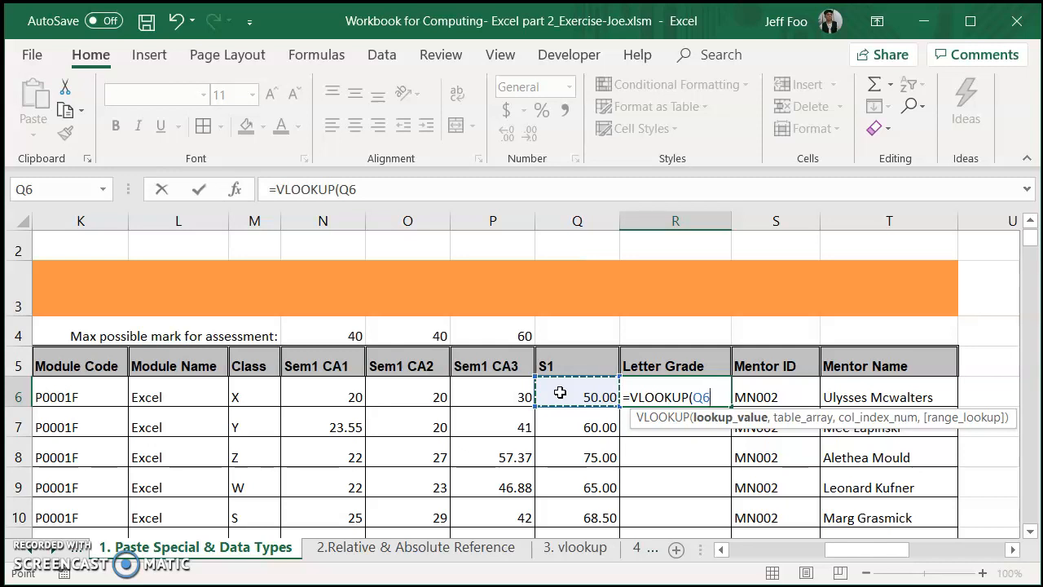
{"action": "type", "text": ","}
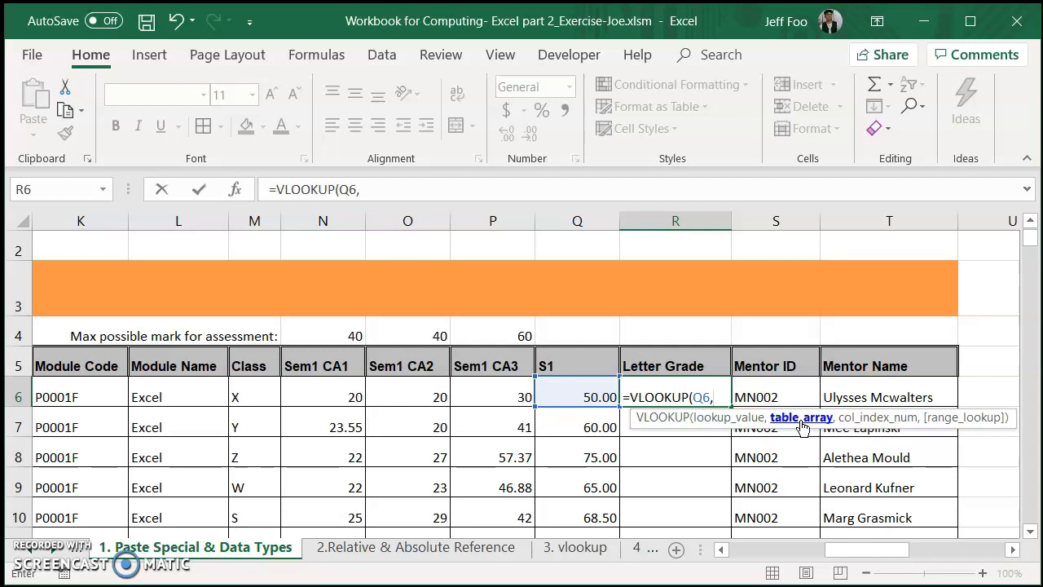
- Enter the named range gradingtable as the table array of the VLOOKUP formula in R6
{"action": "type", "text": "grading"}
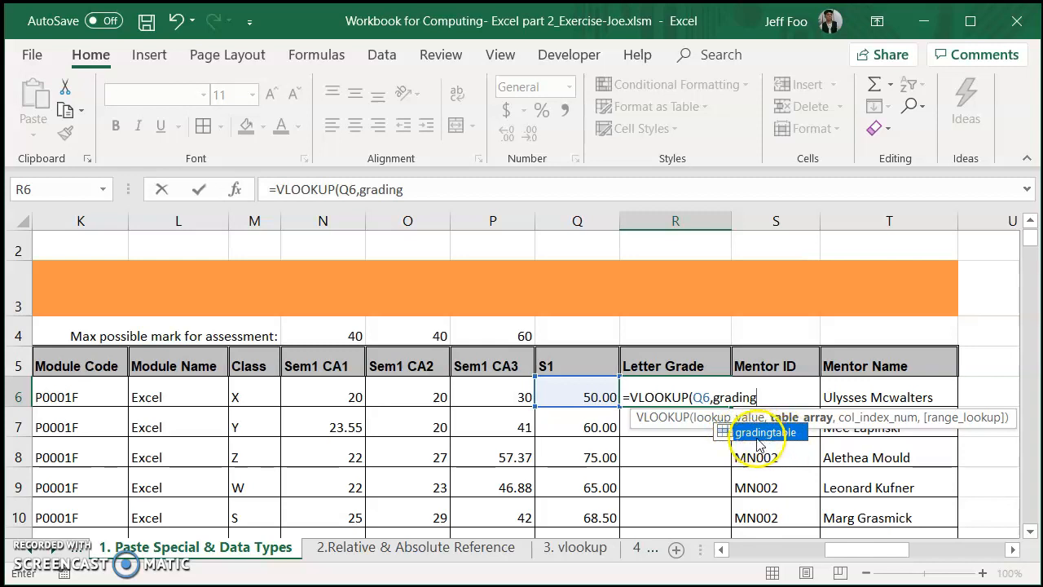
{"action": "double_click", "coordinate": [772, 433]}
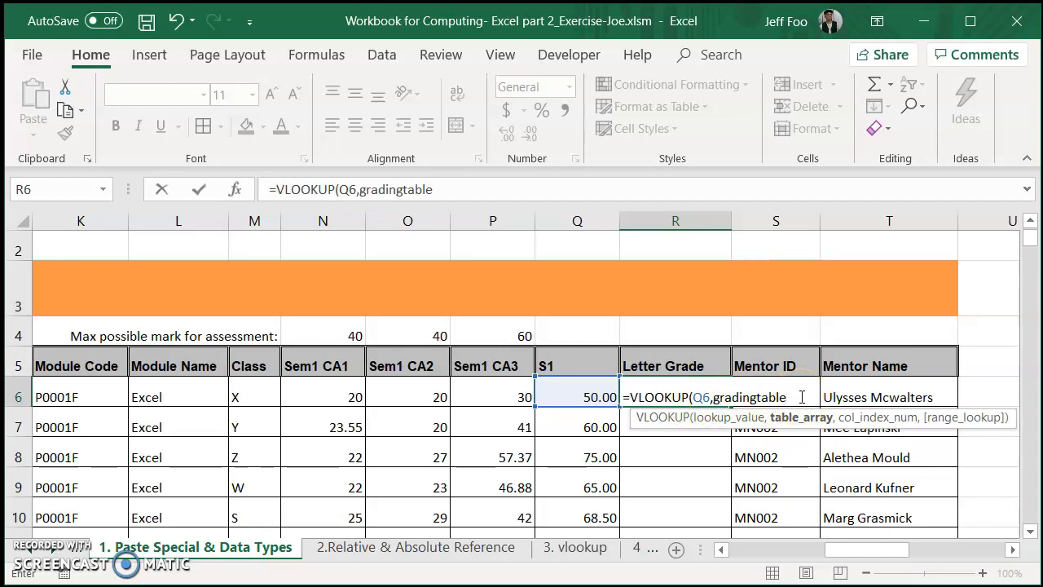
{"action": "type", "text": ","}
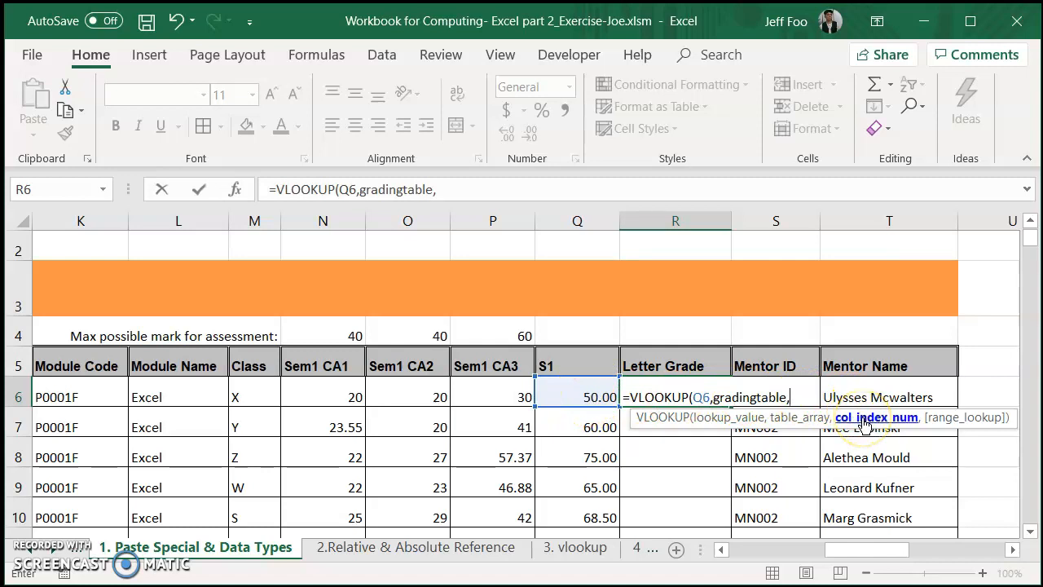
- Check the grade column's position on the "3. vlookup" sheet, and enter 2 as the column index, without any sheet reference
{"action": "left_click", "coordinate": [569, 552]}
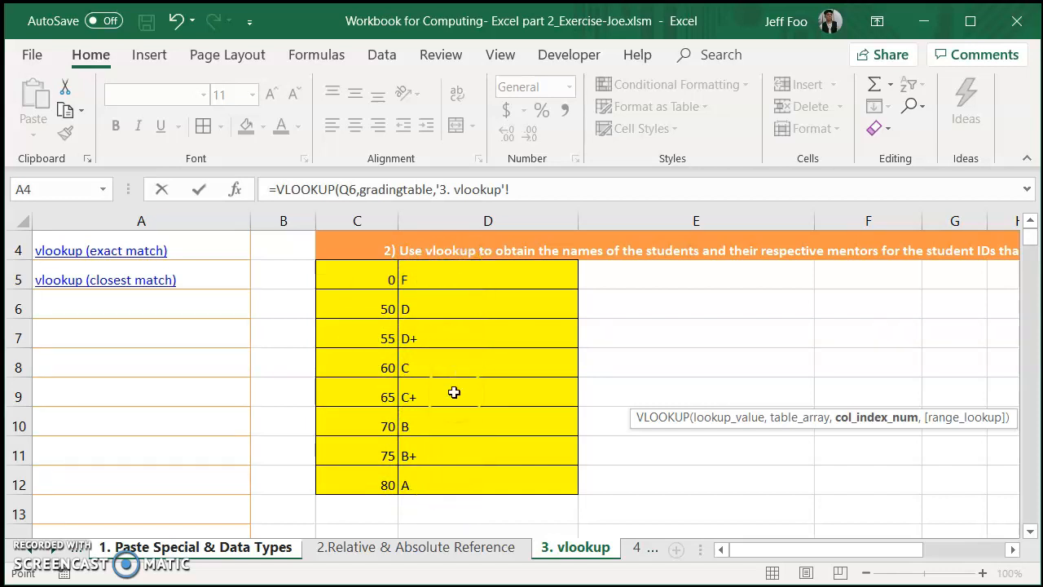
{"action": "left_click", "coordinate": [392, 266]}
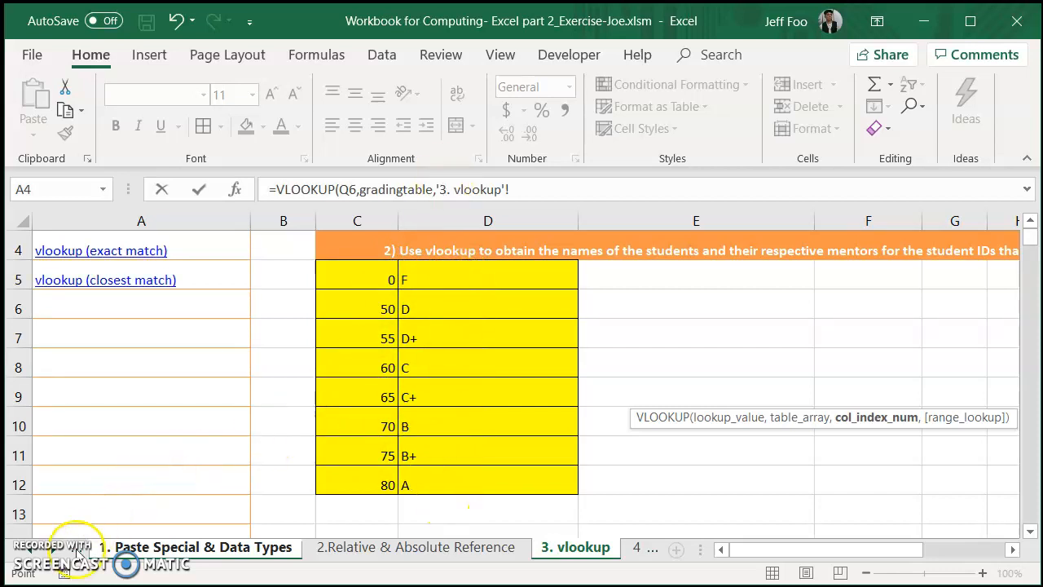
{"action": "left_click", "coordinate": [121, 547]}
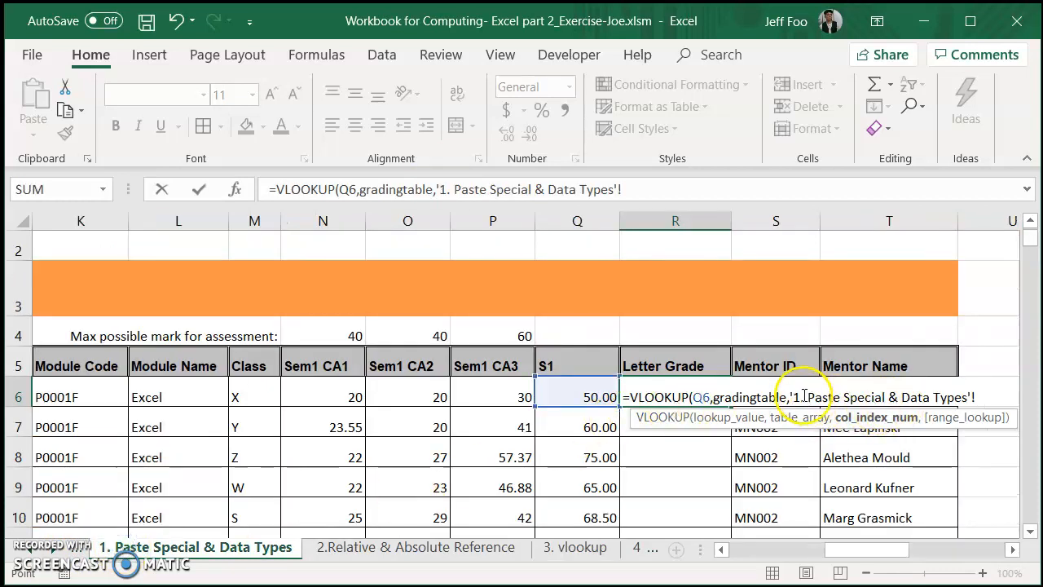
{"action": "left_click_drag", "start_coordinate": [644, 189], "coordinate": [441, 196]}
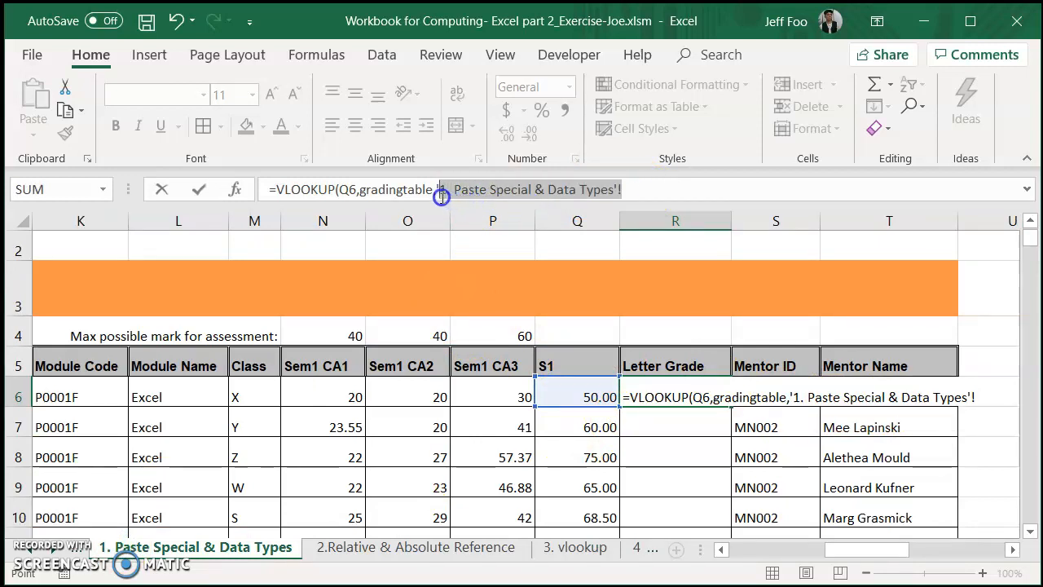
{"action": "key", "text": "BackSpace"}
{"action": "key", "text": "BackSpace"}
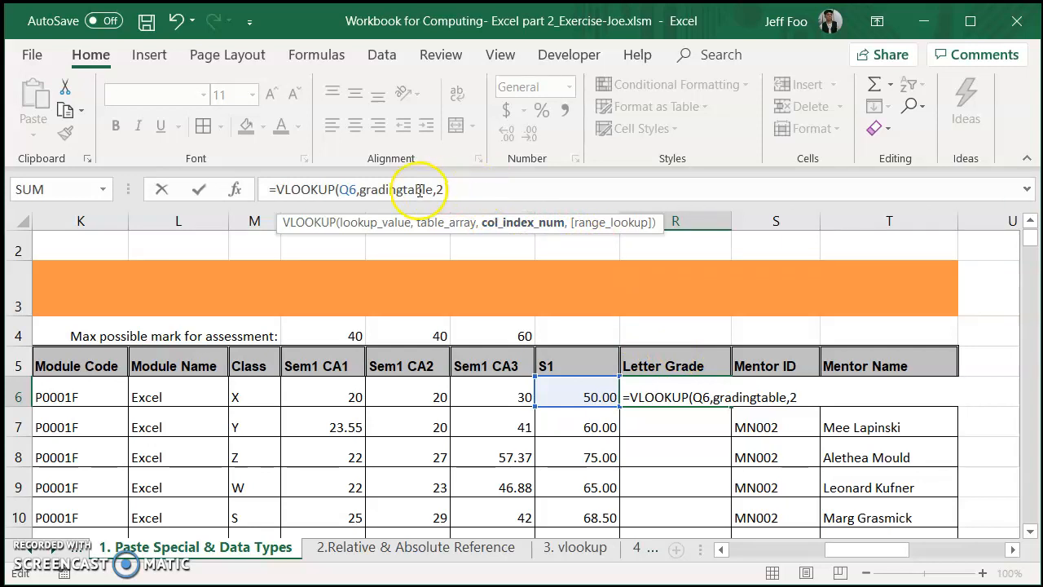
- Set the range lookup to TRUE (approximate match) and complete the VLOOKUP formula in R6
{"action": "left_click", "coordinate": [491, 191]}
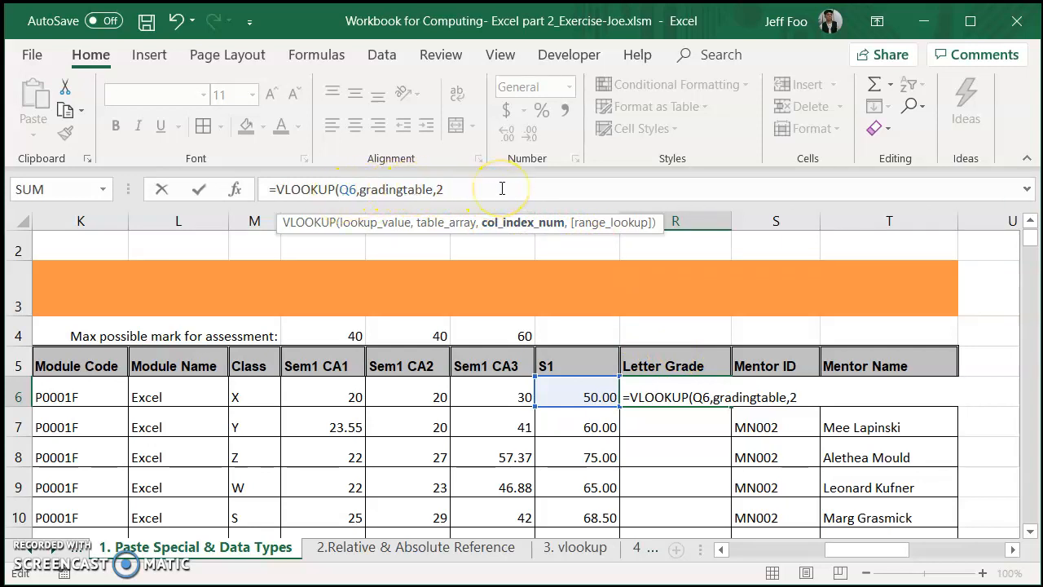
{"action": "type", "text": ","}
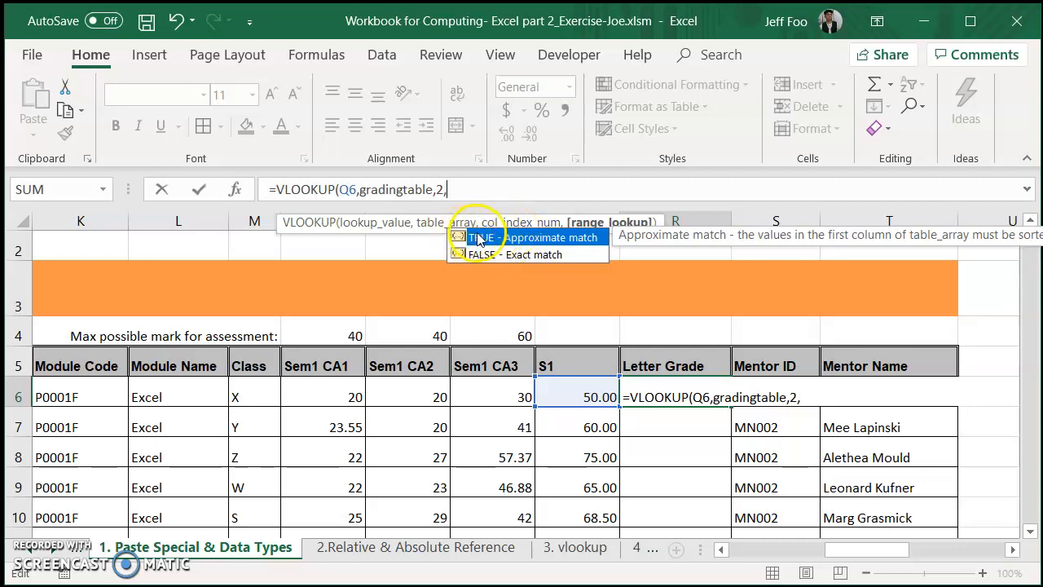
{"action": "left_click", "coordinate": [535, 238]}
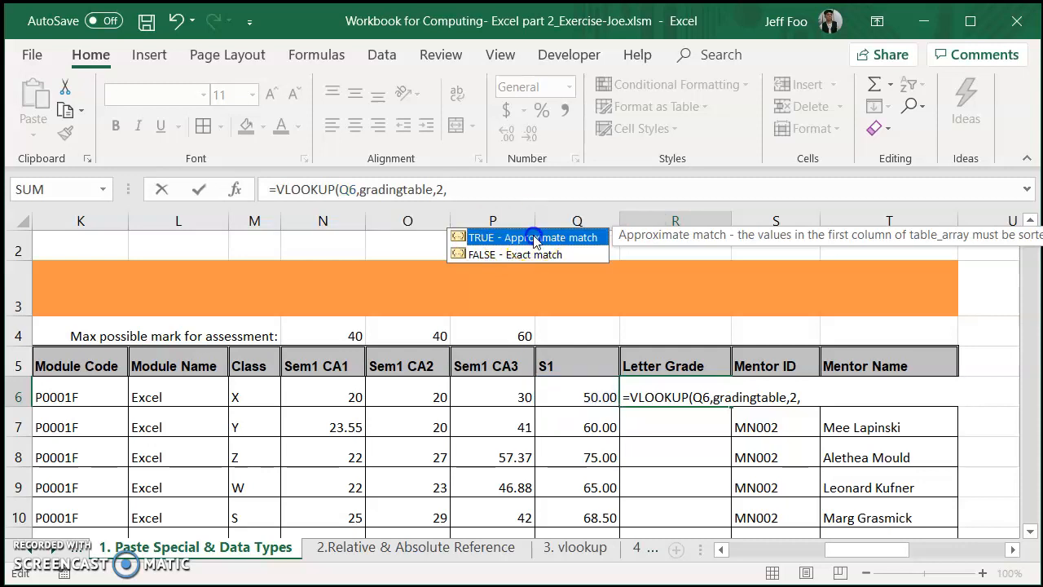
{"action": "double_click", "coordinate": [535, 239]}
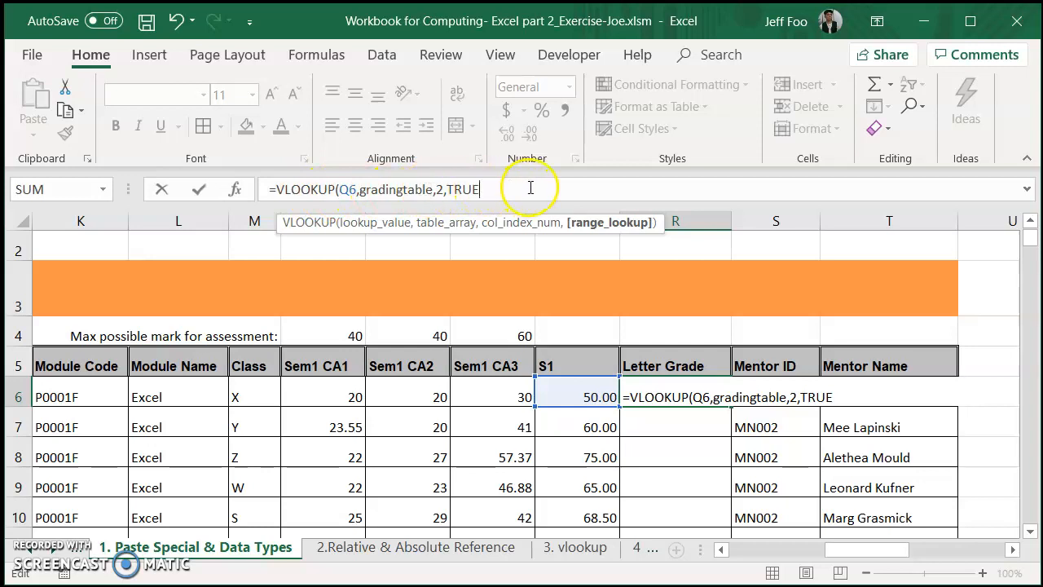
{"action": "key", "text": "Return"}
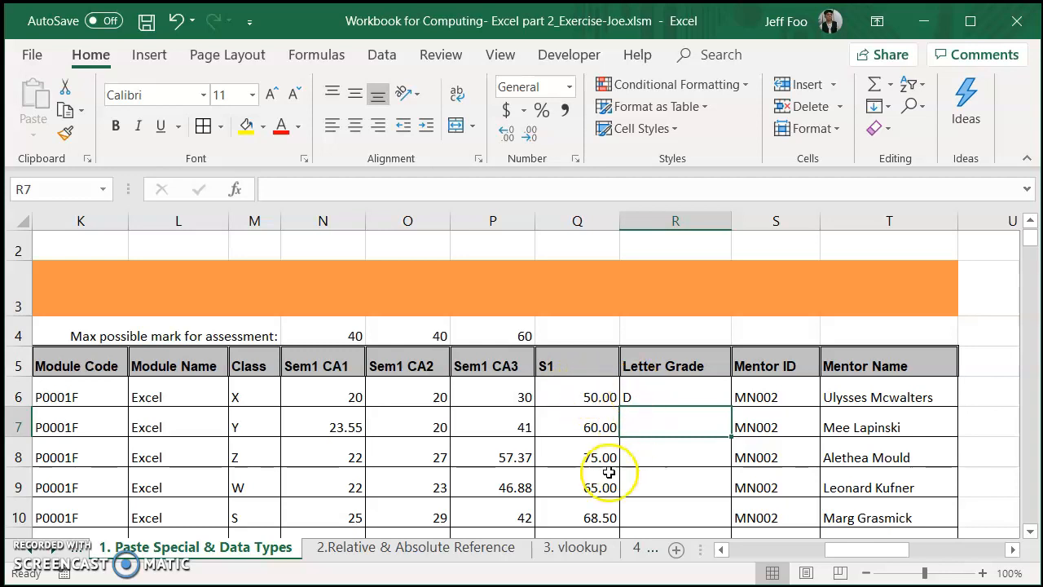
- Compare the grade in R6 with the cut-off table, and fill its formula down the whole Letter Grade column
{"action": "left_click", "coordinate": [572, 548]}
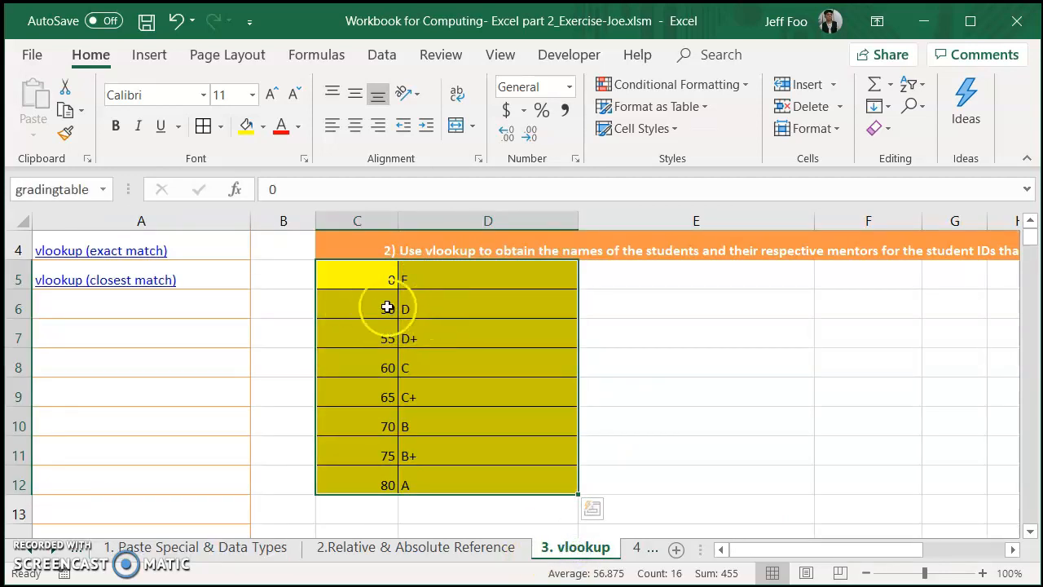
{"action": "left_click", "coordinate": [173, 552]}
{"action": "left_click", "coordinate": [676, 395]}
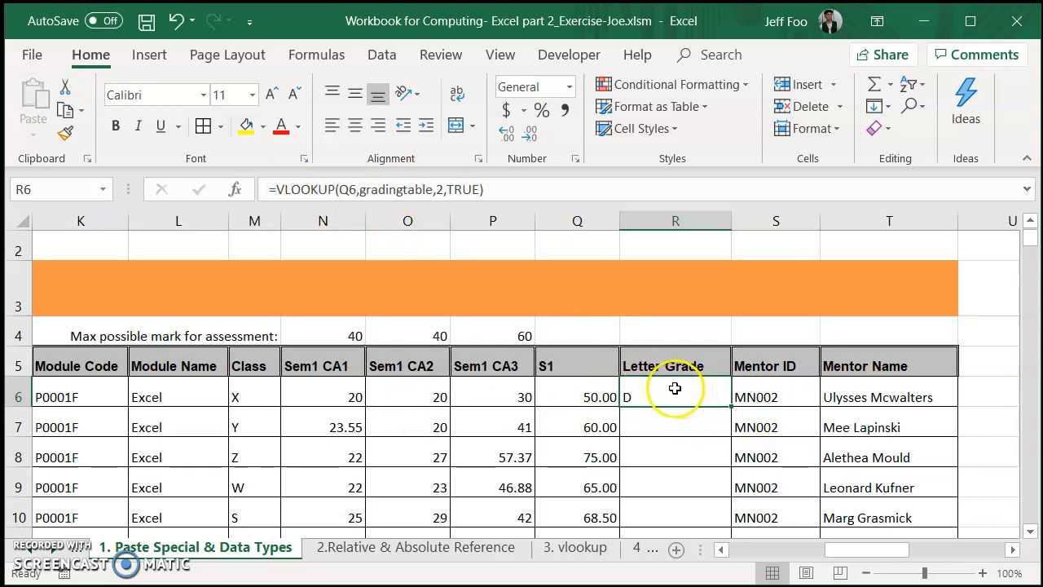
{"action": "double_click", "coordinate": [731, 407]}
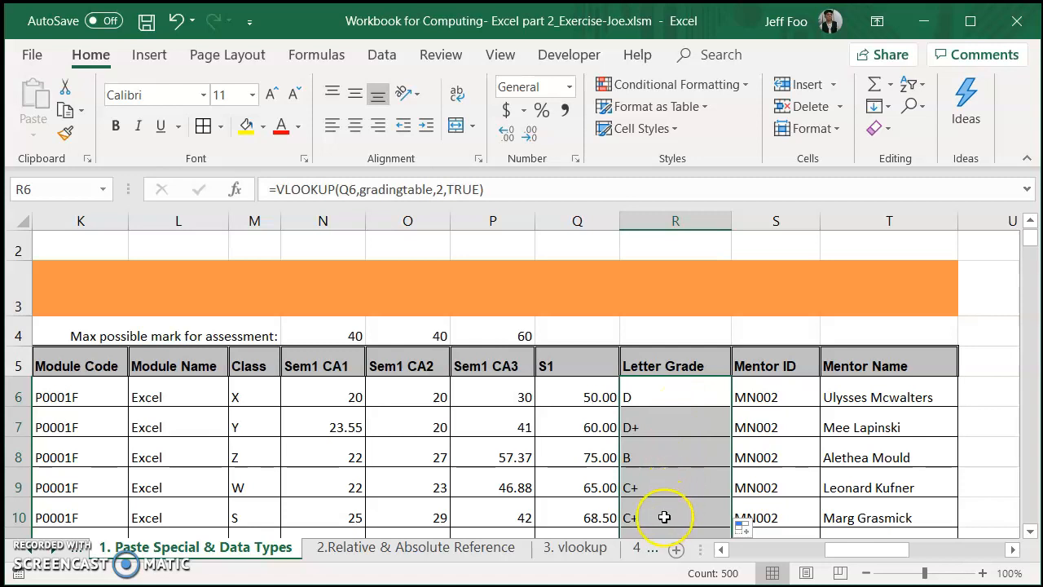
- Examine the letter grades against the S1 marks down the column, checking the formulas in R99 and R162
{"action": "scroll", "coordinate": [664, 517], "scroll_direction": "down", "scroll_amount": 5}
{"action": "scroll", "coordinate": [665, 517], "scroll_direction": "down", "scroll_amount": 20}
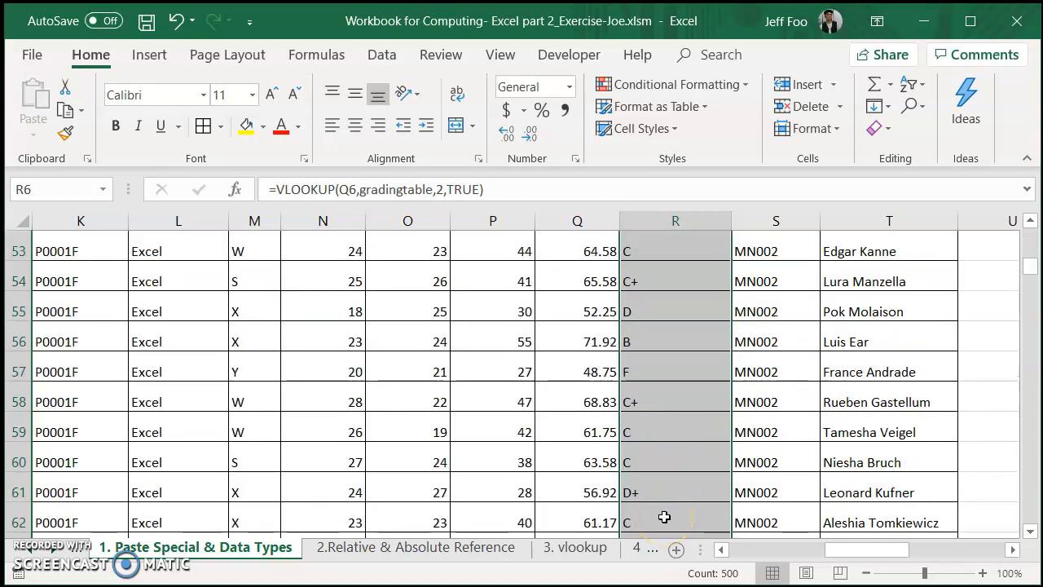
{"action": "scroll", "coordinate": [665, 516], "scroll_direction": "down", "scroll_amount": 4}
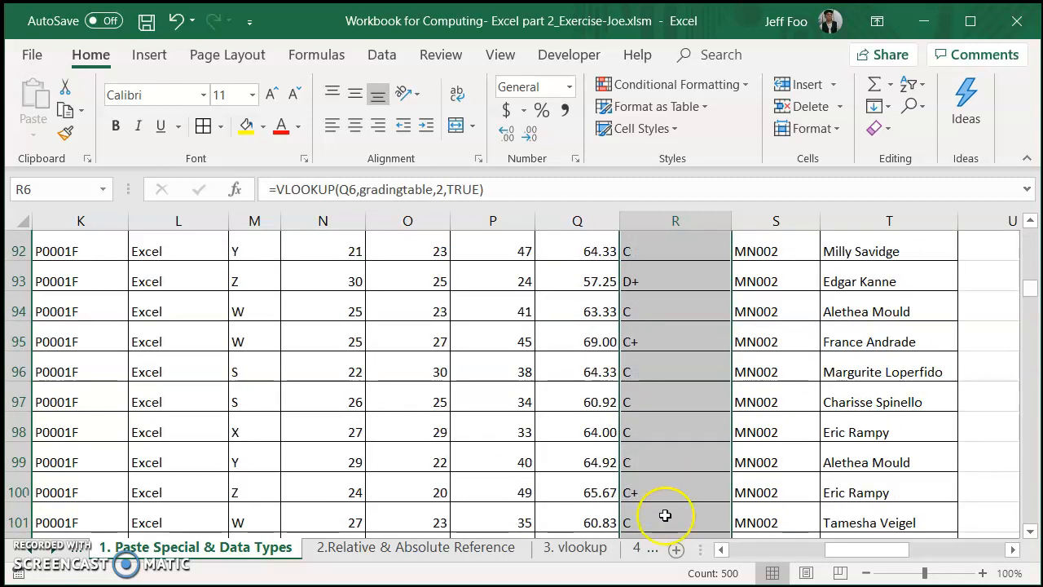
{"action": "left_click", "coordinate": [660, 462]}
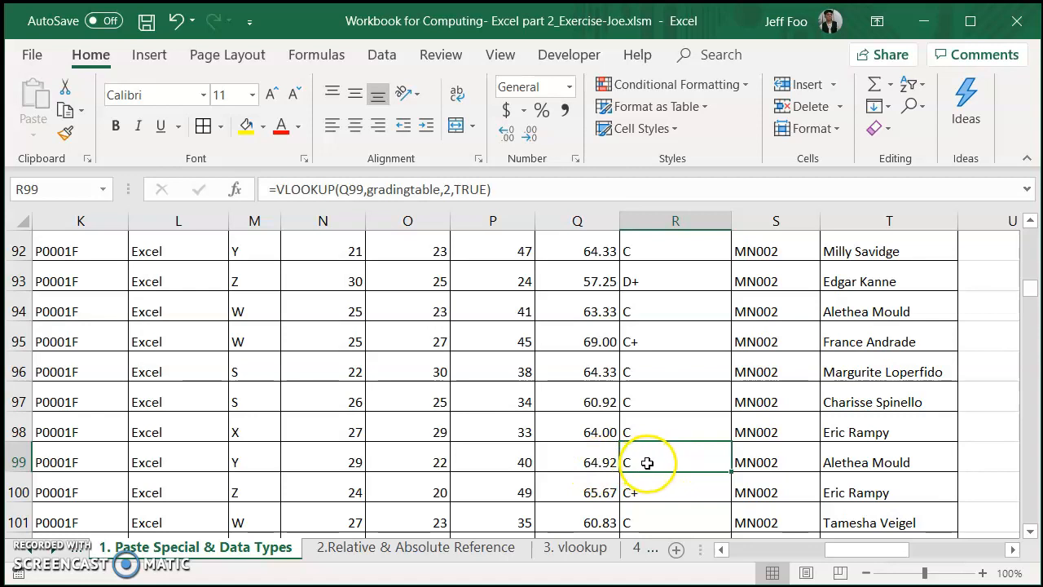
{"action": "scroll", "coordinate": [651, 465], "scroll_direction": "down", "scroll_amount": 20}
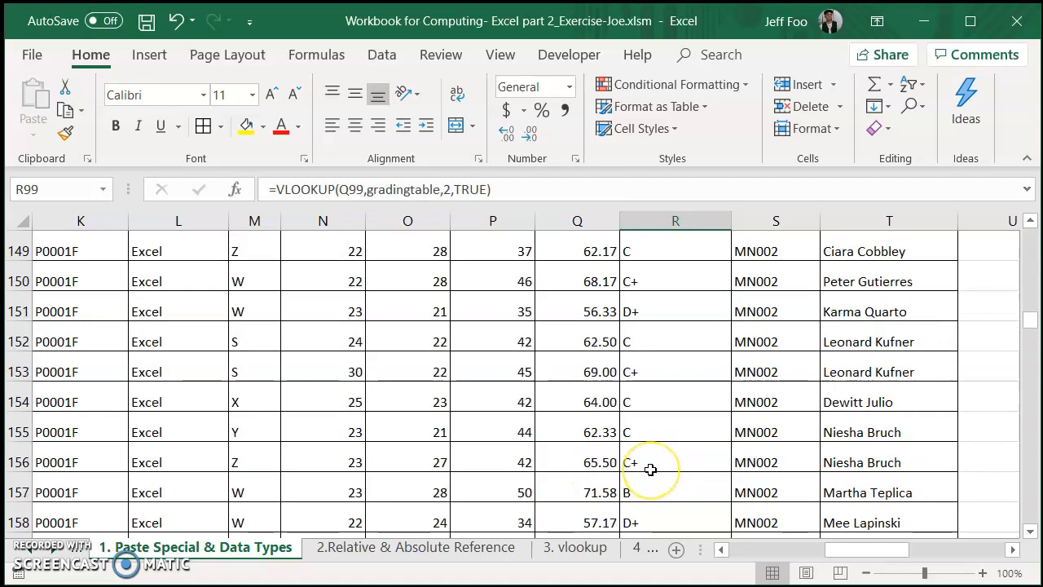
{"action": "left_click", "coordinate": [648, 460]}
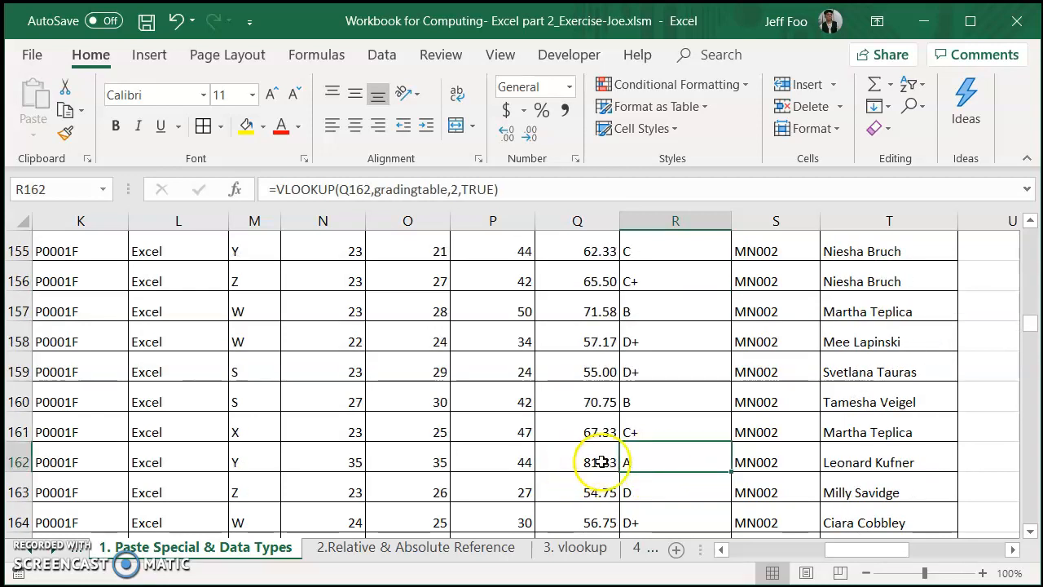
{"action": "scroll", "coordinate": [621, 462], "scroll_direction": "down", "scroll_amount": 20}
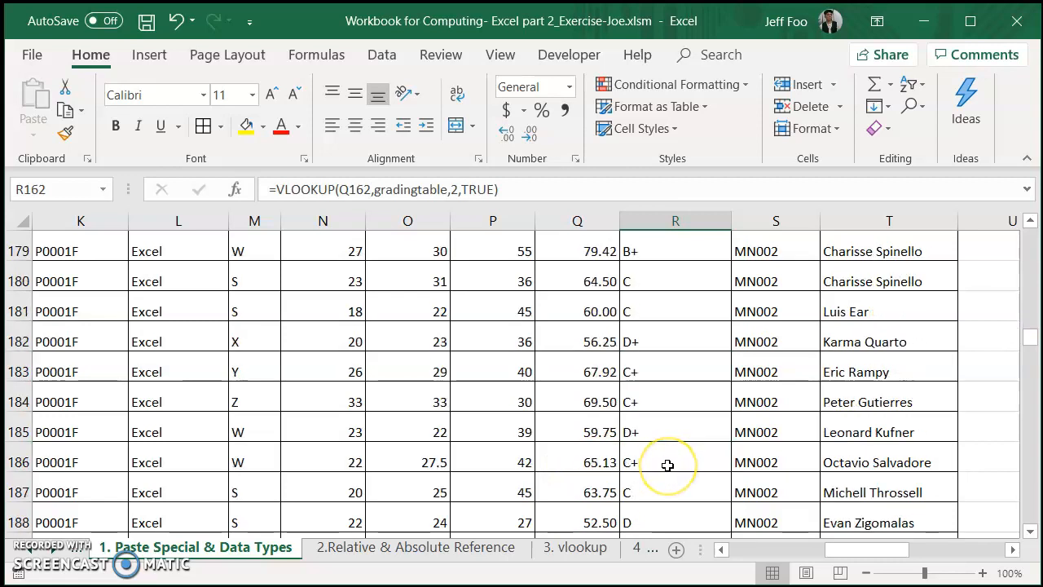
{"action": "scroll", "coordinate": [668, 468], "scroll_direction": "down", "scroll_amount": 20}
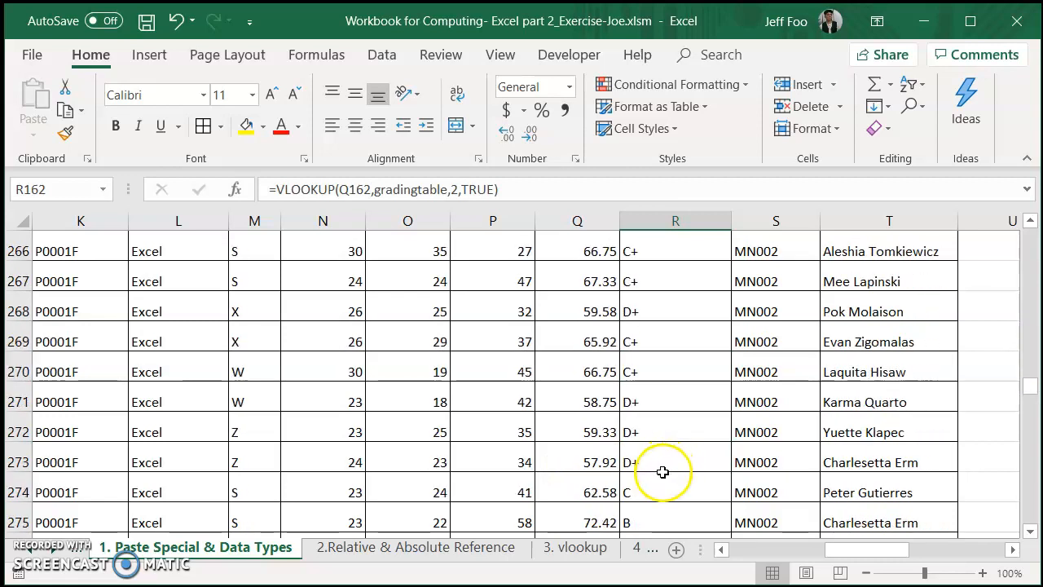
{"action": "scroll", "coordinate": [661, 475], "scroll_direction": "down", "scroll_amount": 20}
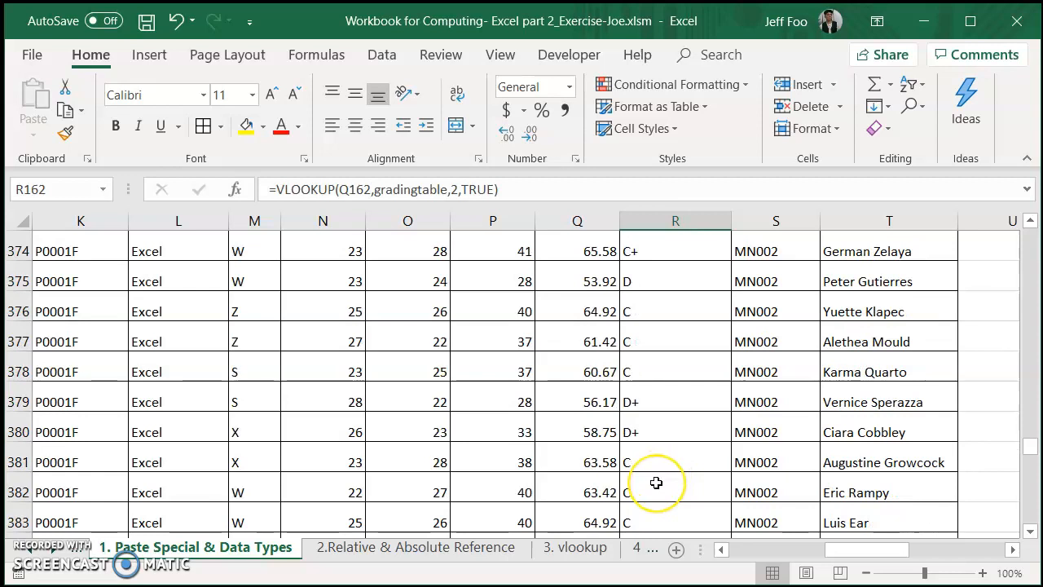
- Check the letter grade in the last student row, R505, and return to the first grade in R6
{"action": "scroll", "coordinate": [656, 483], "scroll_direction": "down", "scroll_amount": 20}
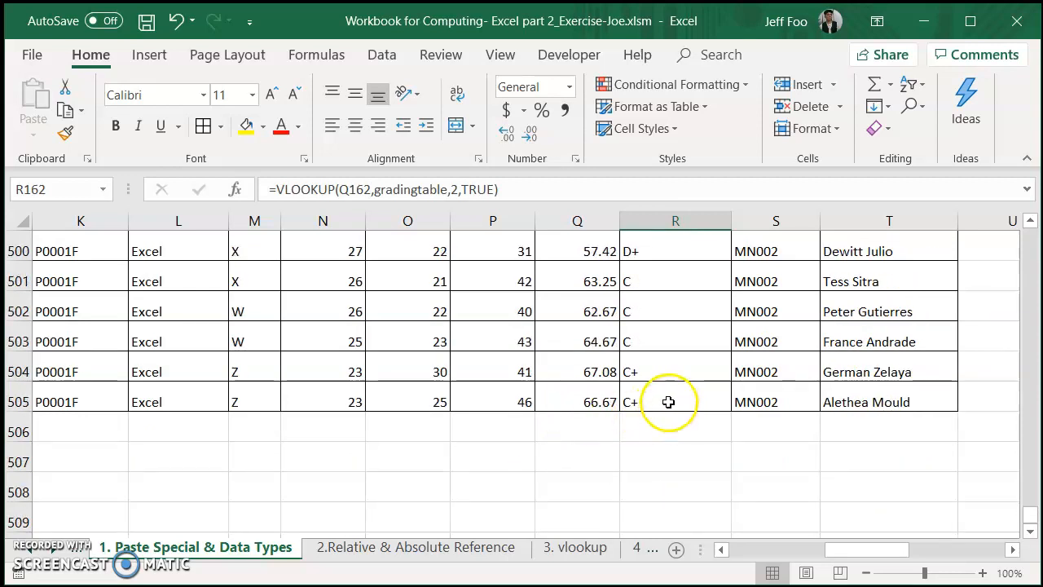
{"action": "left_click", "coordinate": [686, 400]}
{"action": "left_click_drag", "start_coordinate": [1029, 515], "coordinate": [1031, 234]}
{"action": "left_click", "coordinate": [674, 431]}
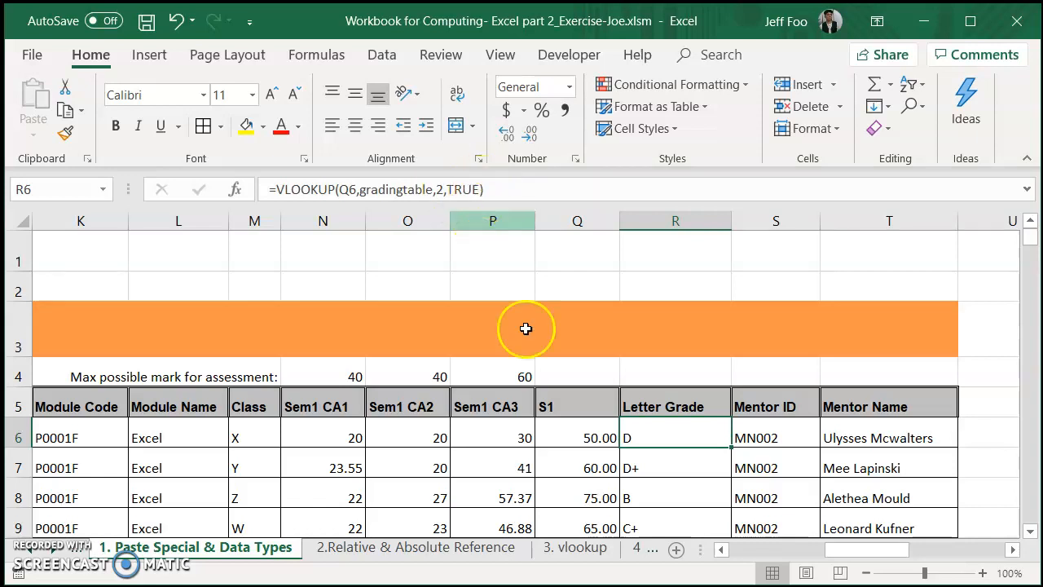
- Compare the S1 mark in Q12 with the cut-offs on the "3. vlookup" sheet, and check the letter grade in R12
{"action": "scroll", "coordinate": [656, 476], "scroll_direction": "down", "scroll_amount": 2}
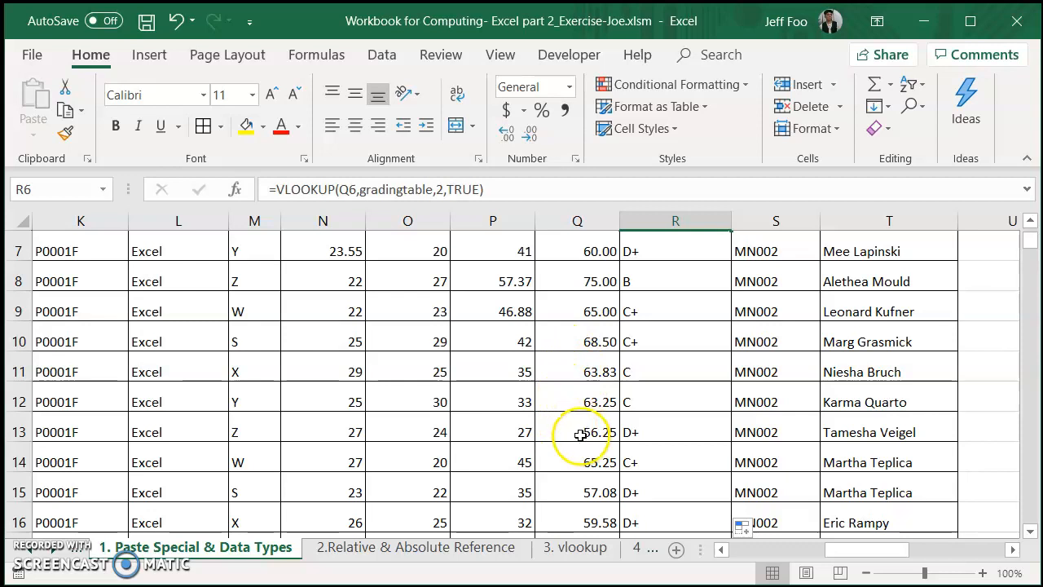
{"action": "left_click", "coordinate": [579, 402]}
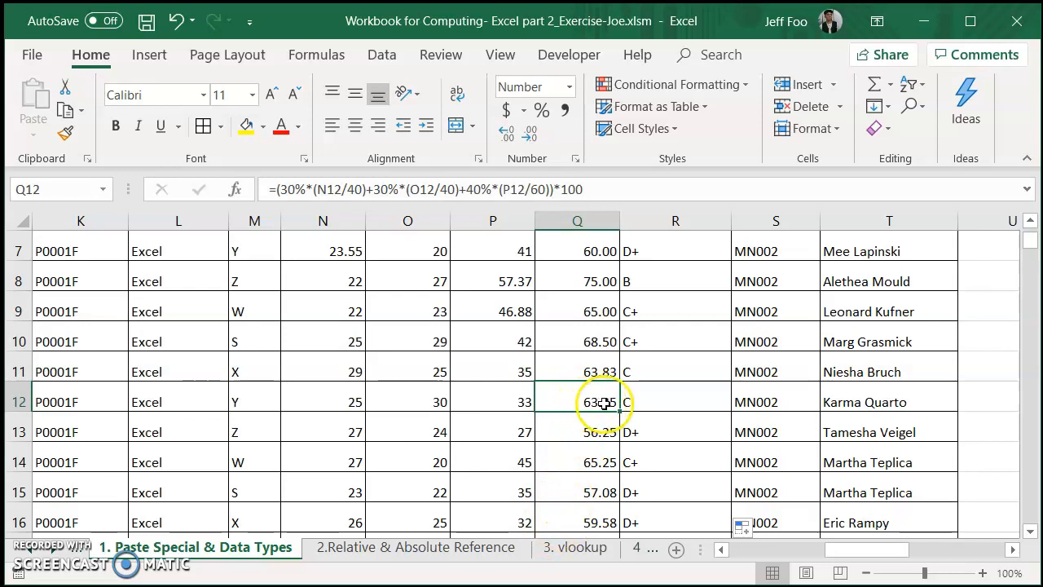
{"action": "left_click", "coordinate": [569, 550]}
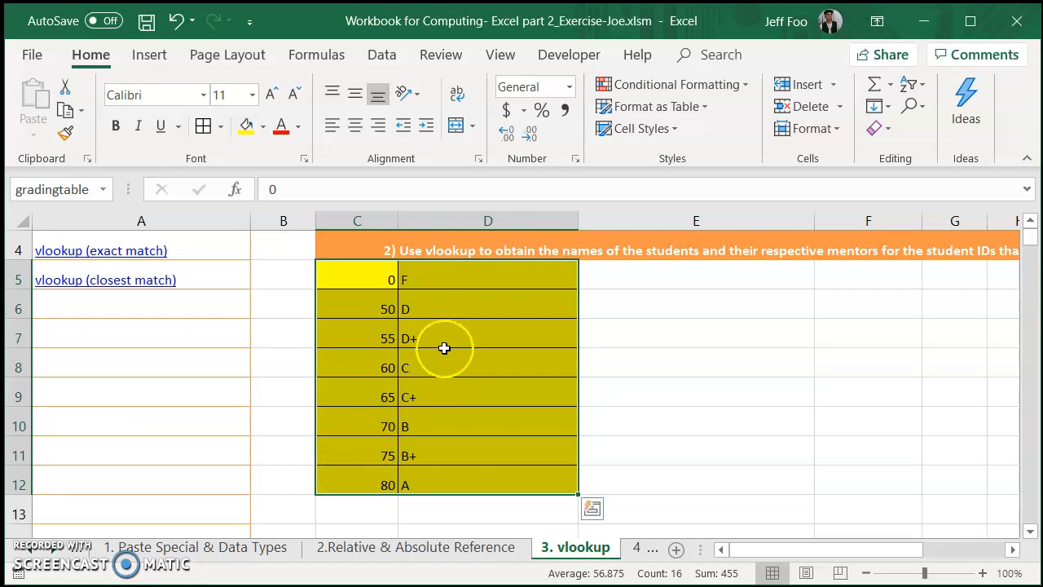
{"action": "left_click", "coordinate": [202, 547]}
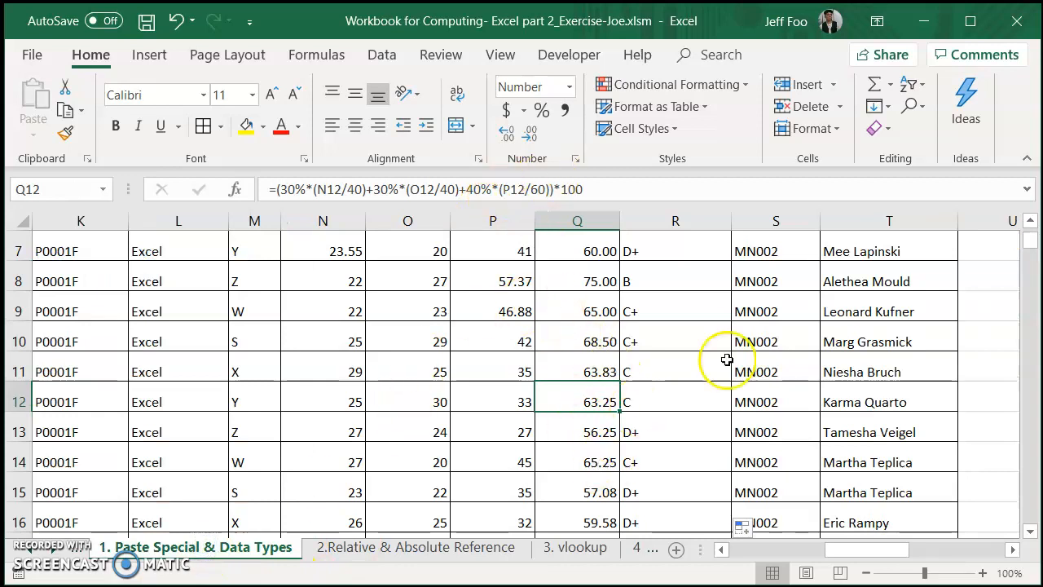
{"action": "left_click", "coordinate": [693, 401]}
- Inspect the range lookup argument of the VLOOKUP formula in R6, leaving the formula as it is
{"action": "scroll", "coordinate": [689, 398], "scroll_direction": "up", "scroll_amount": 2}
{"action": "double_click", "coordinate": [665, 434]}
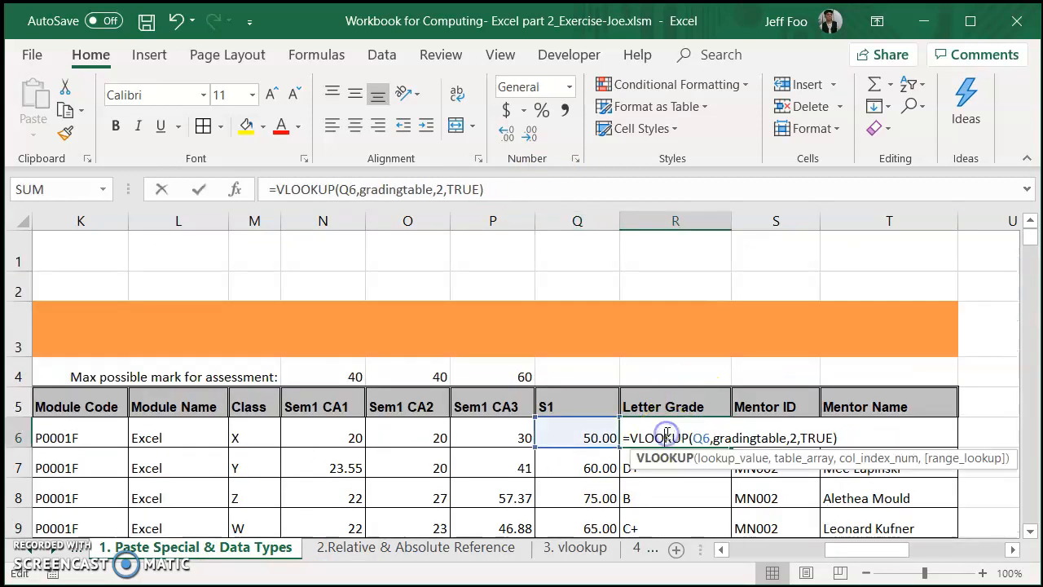
{"action": "left_click", "coordinate": [805, 437]}
{"action": "left_click", "coordinate": [805, 438]}
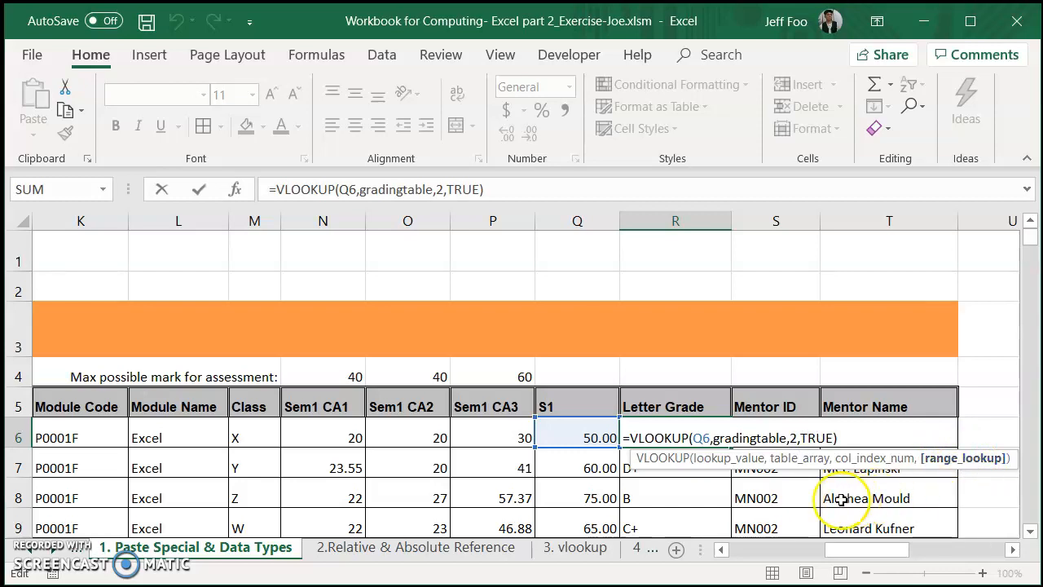
{"action": "key", "text": "Return"}
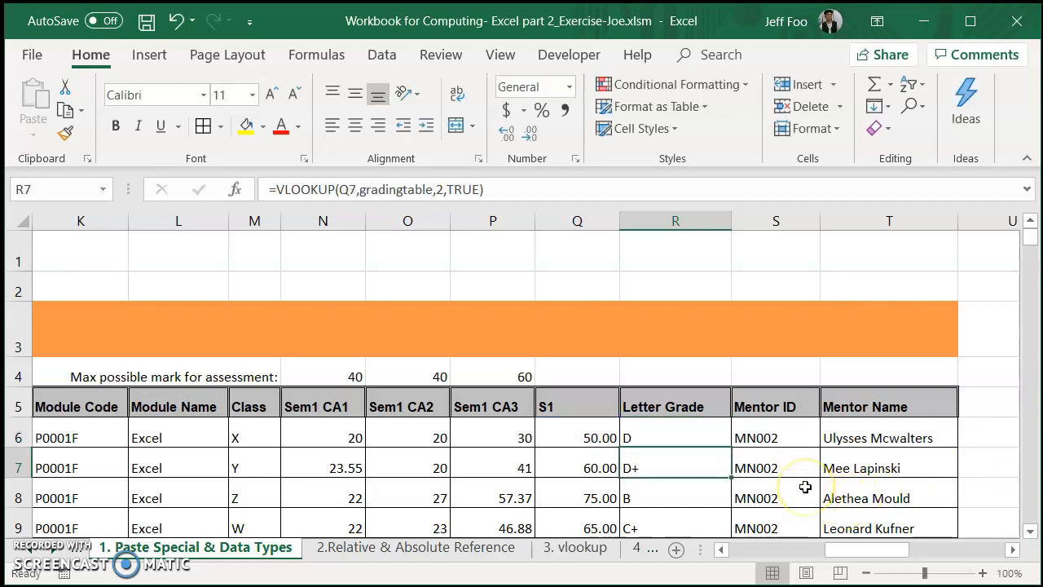
- Review the lookup value, table array, column index and range lookup arguments of R6's formula one by one, and leave the cell without saving edits
{"action": "double_click", "coordinate": [676, 438]}
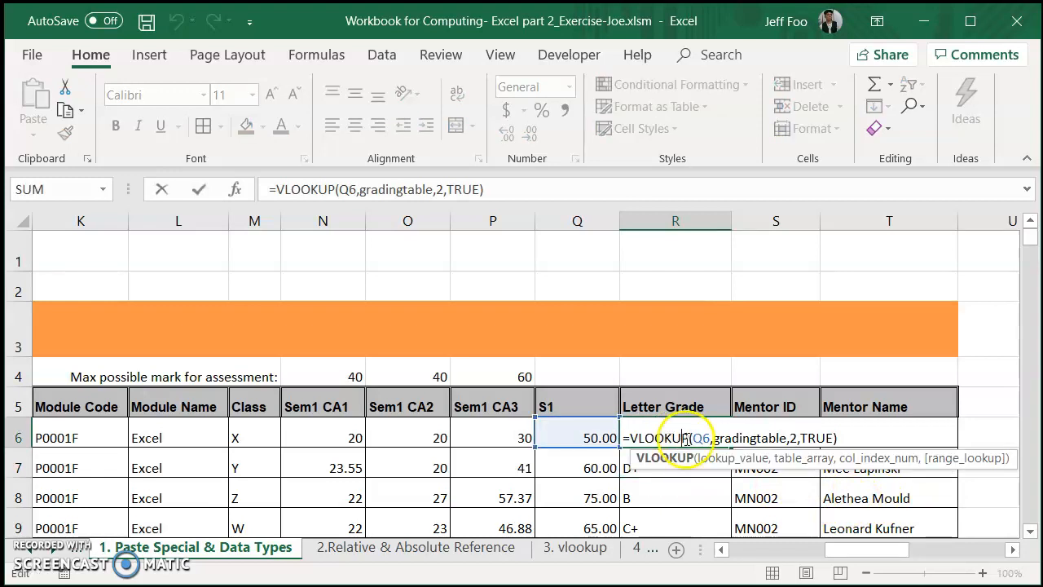
{"action": "left_click", "coordinate": [706, 437]}
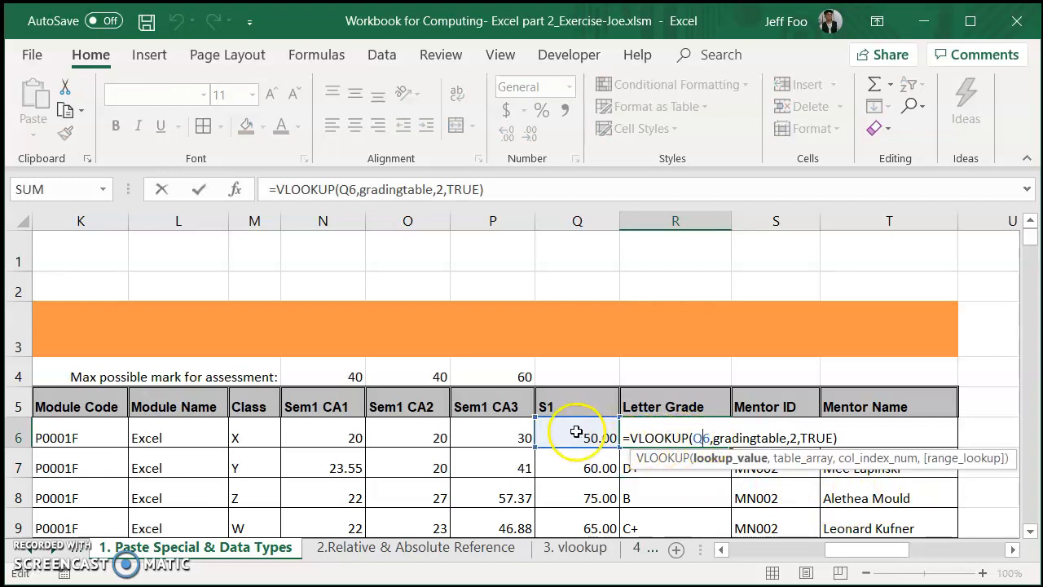
{"action": "left_click", "coordinate": [733, 439]}
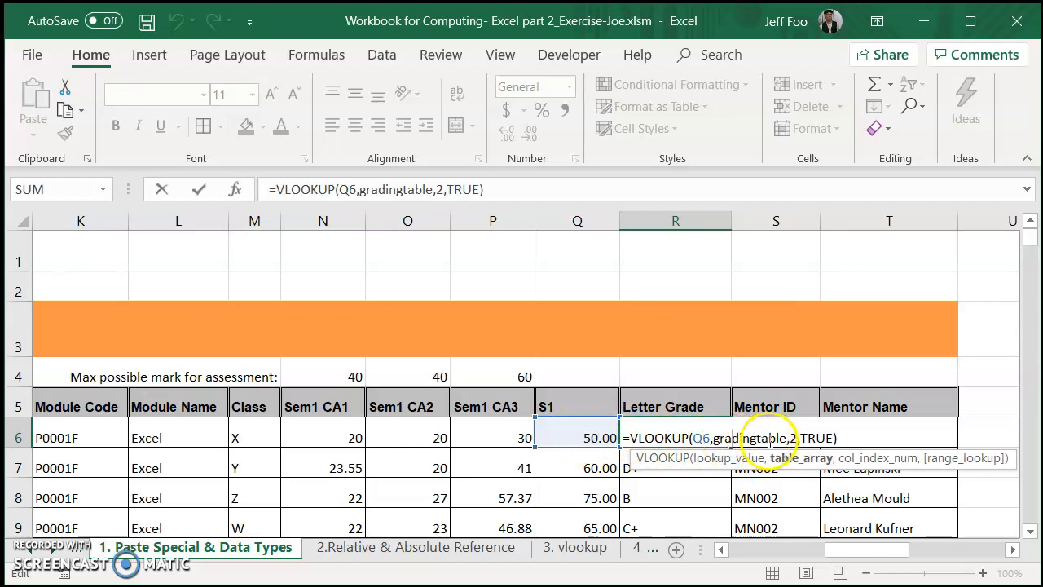
{"action": "left_click", "coordinate": [795, 440]}
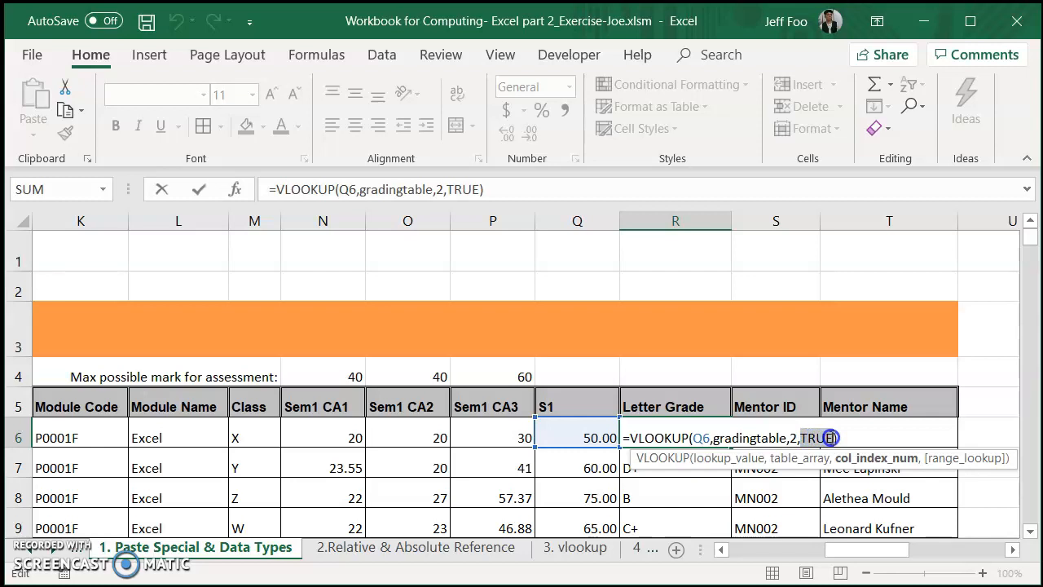
{"action": "left_click", "coordinate": [830, 438]}
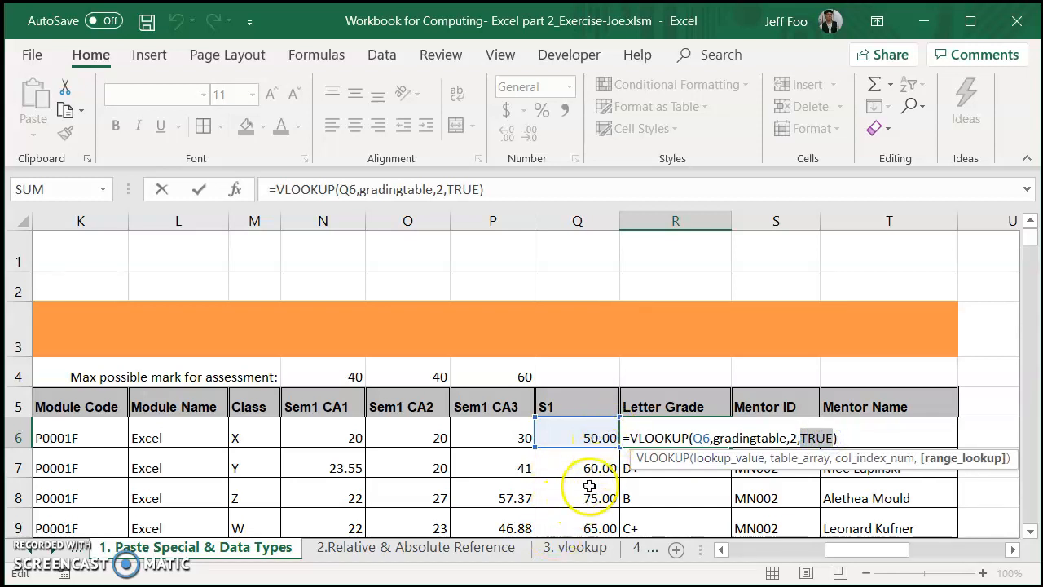
{"action": "scroll", "coordinate": [595, 471], "scroll_direction": "down", "scroll_amount": 1}
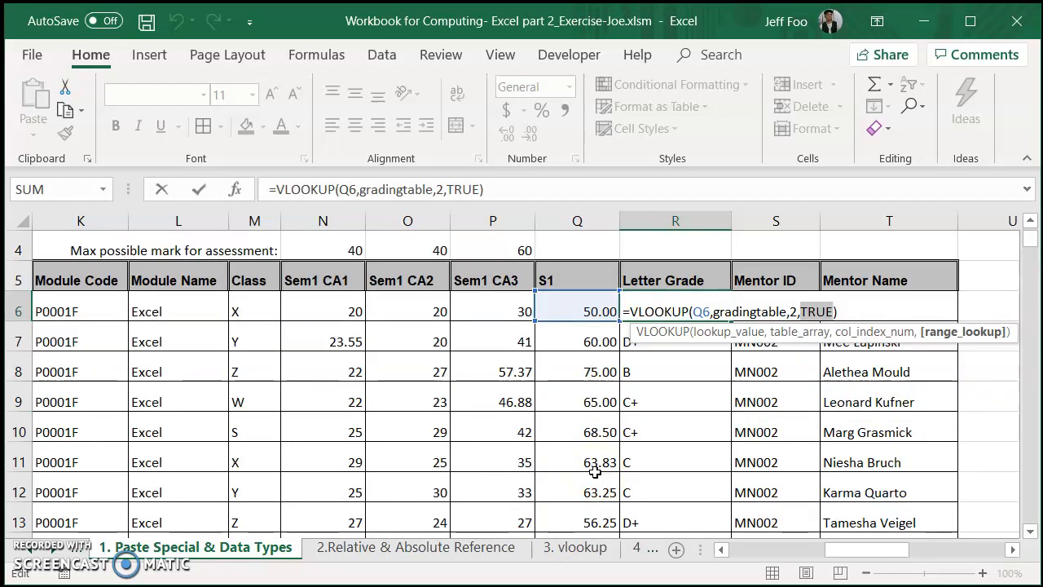
{"action": "left_click", "coordinate": [587, 494]}
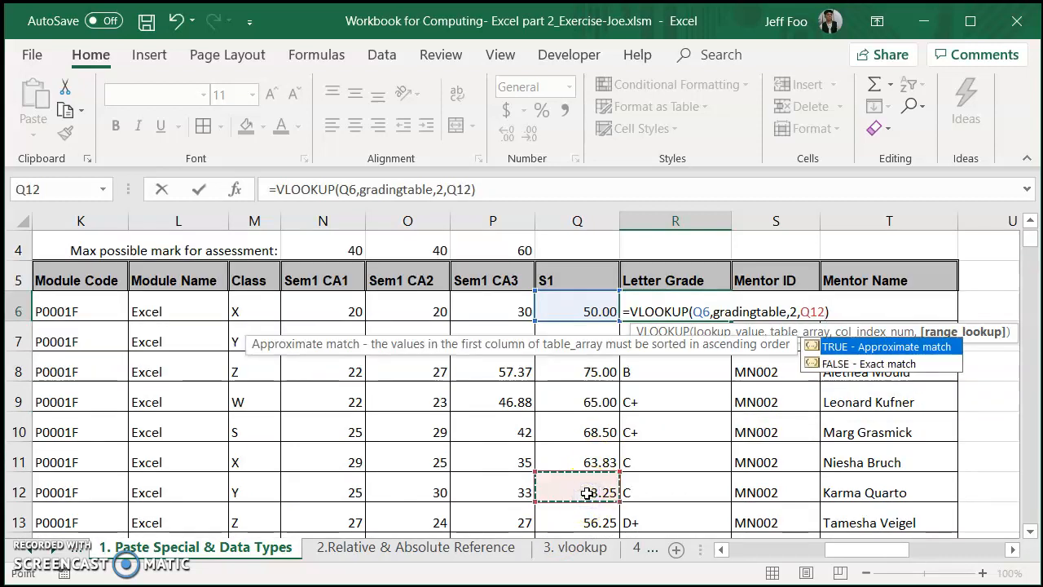
{"action": "key", "text": "Escape"}
{"action": "key", "text": "Escape"}
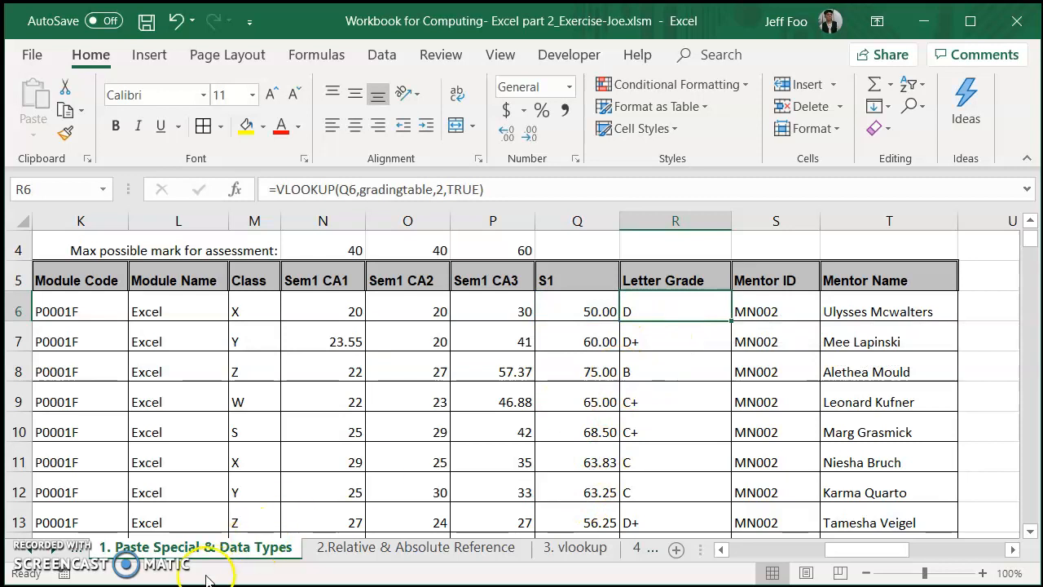